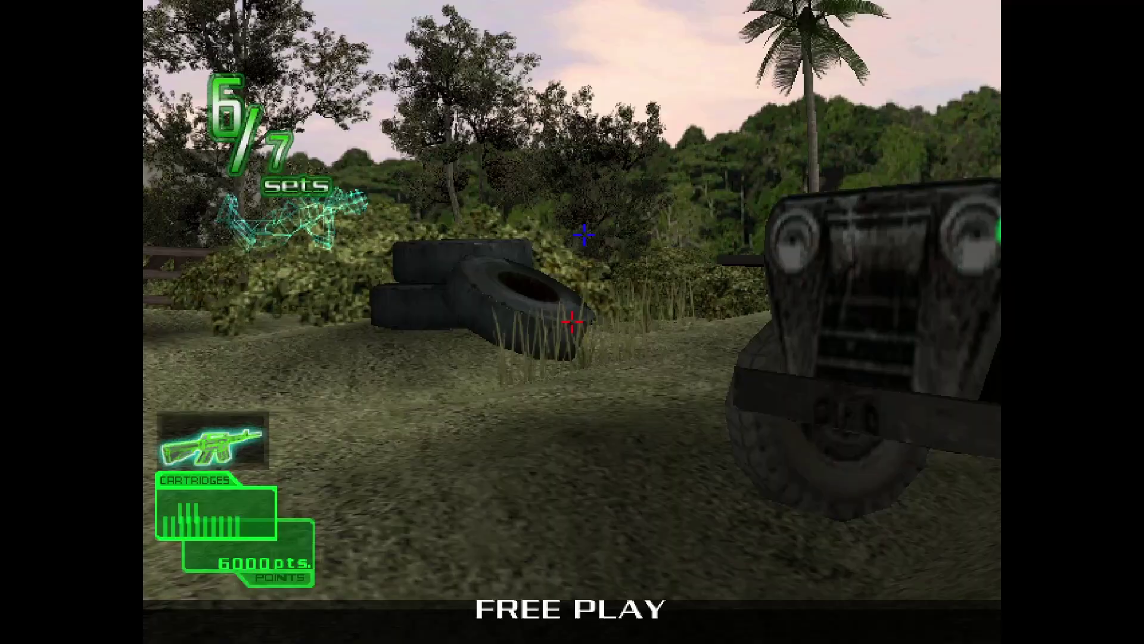
Shoot the last light-gun targets, then scroll through the download page in the browser.
left_click(571, 322)
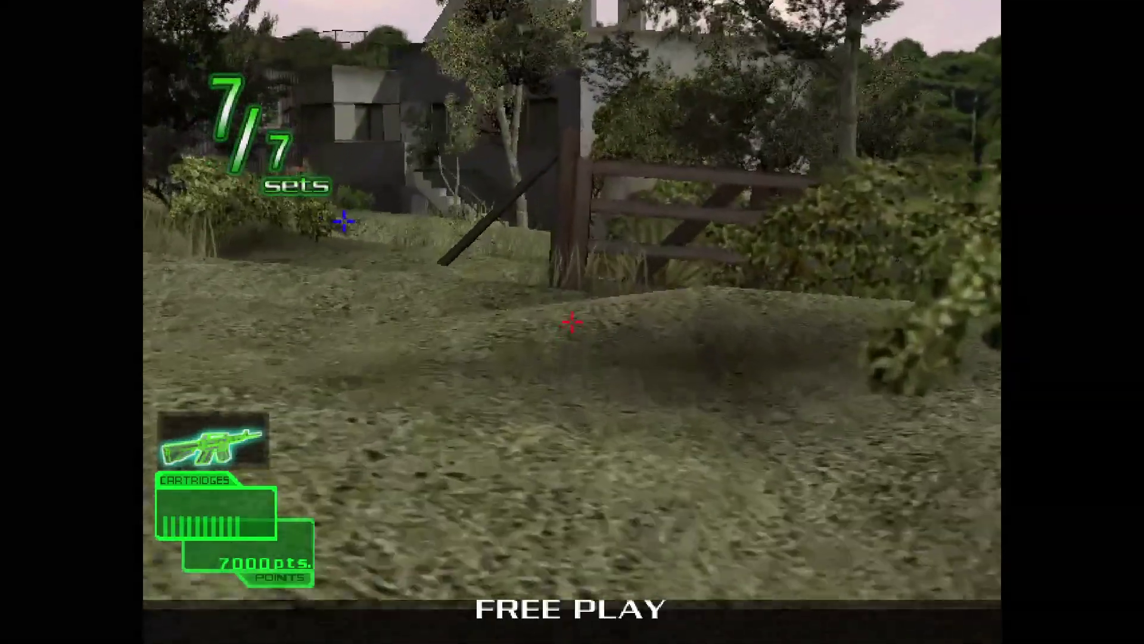
left_click(571, 322)
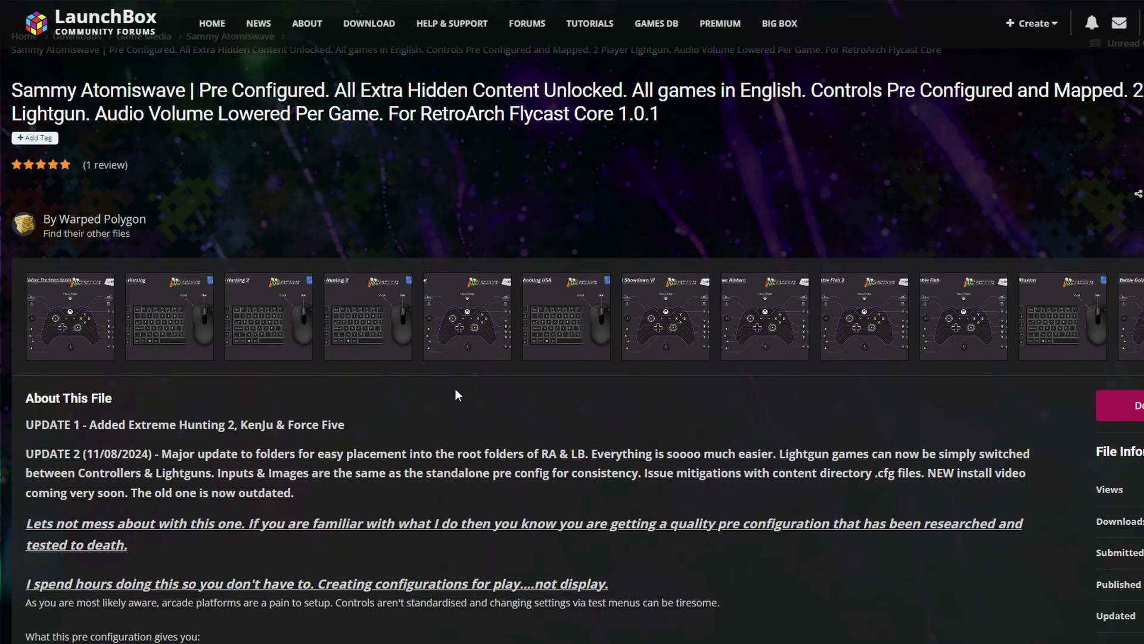
scroll(444, 366, "down", 12)
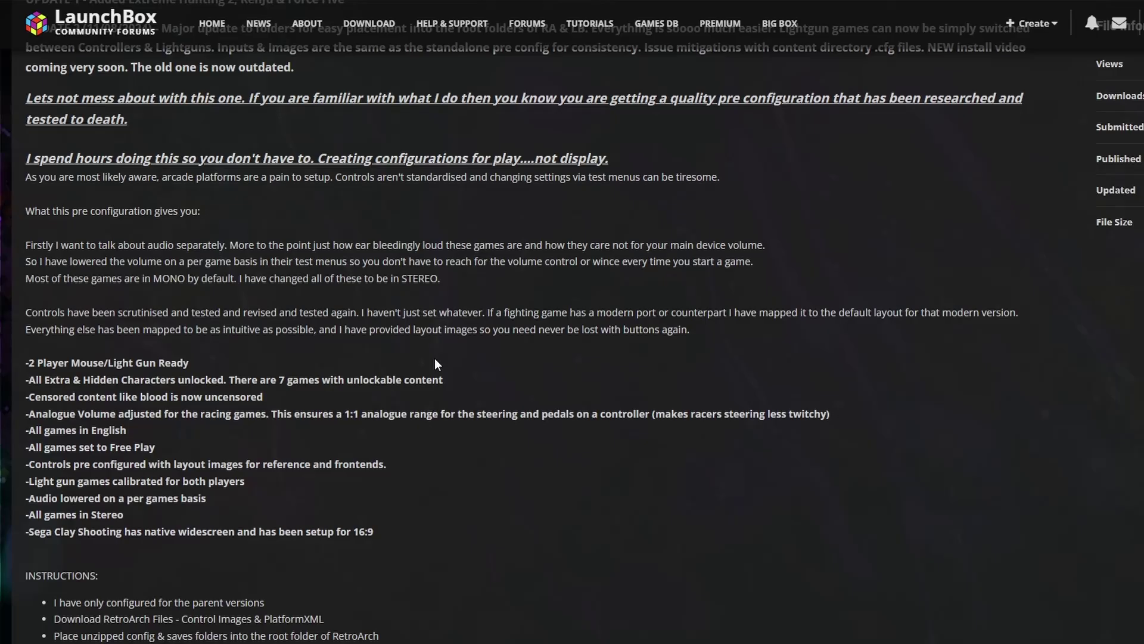
scroll(442, 383, "up", 8)
scroll(443, 386, "up", 5)
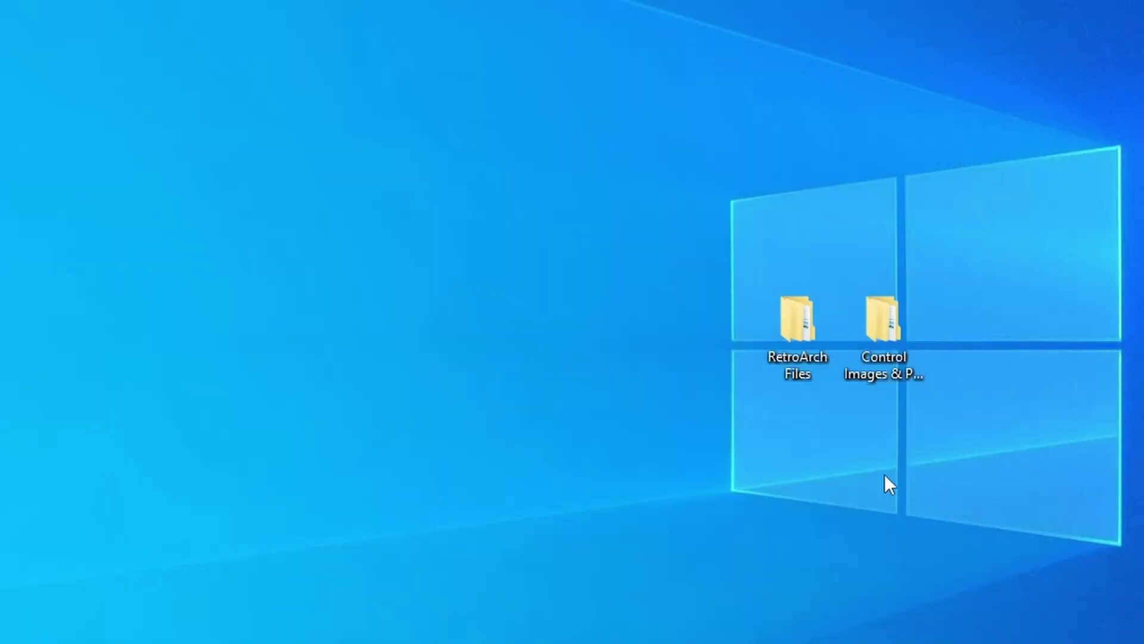
Open the RetroArch Files folder and place its window beside RetroArch-Win64.
left_click_drag(885, 438, 751, 225)
left_click(792, 551)
left_click(895, 350)
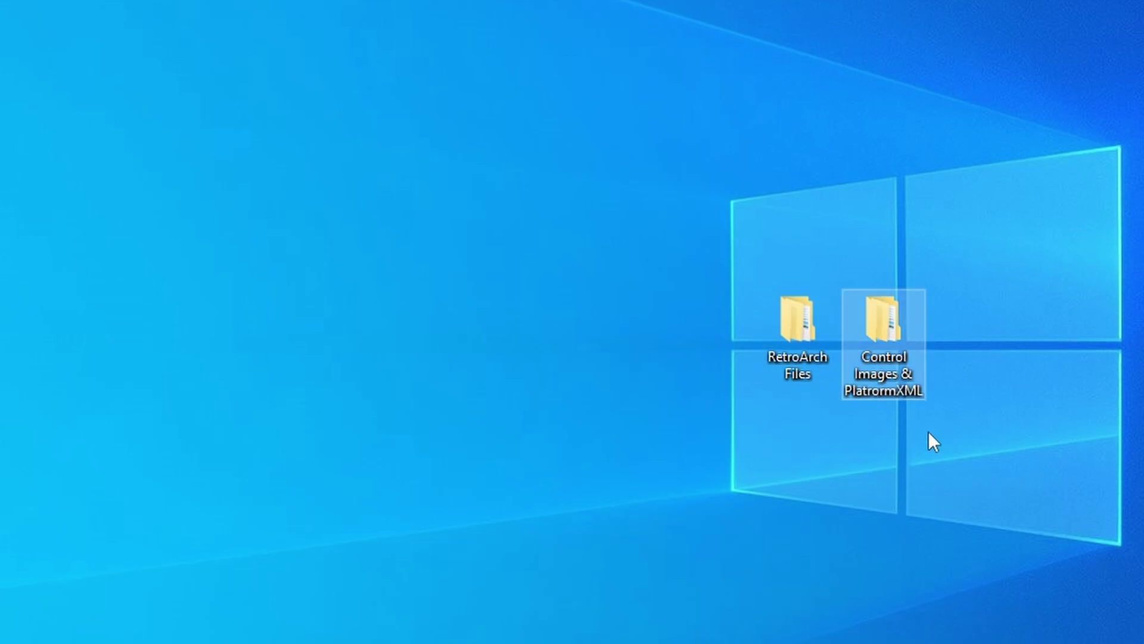
left_click_drag(1009, 455, 706, 239)
left_click(707, 239)
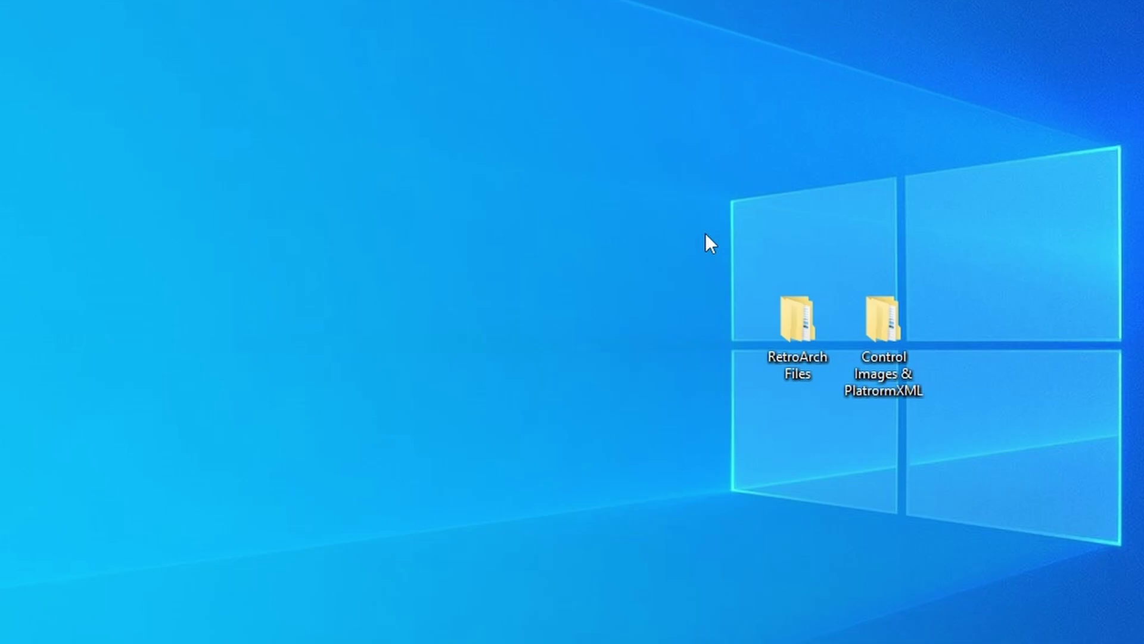
left_click(810, 328)
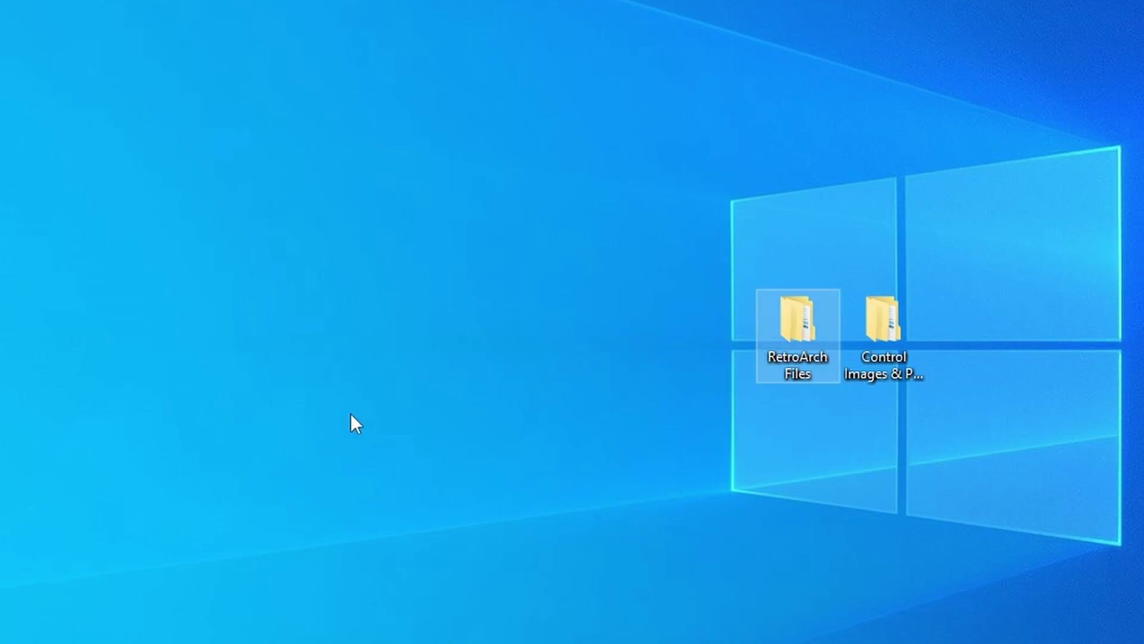
key("alt+Tab")
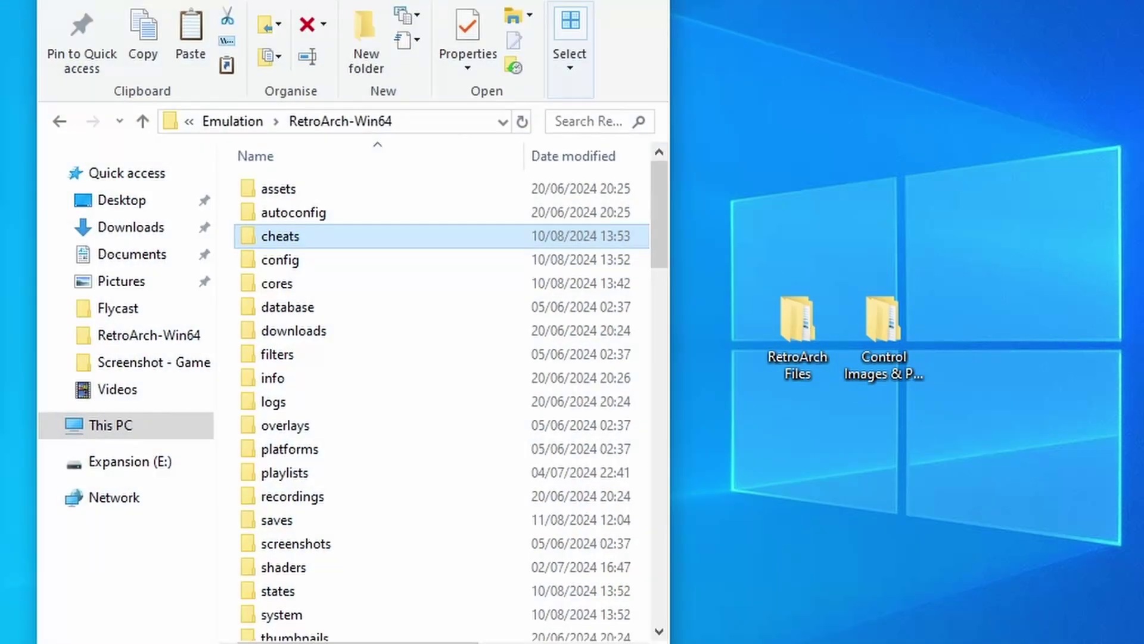
double_click(806, 324)
left_click_drag(534, 12, 1111, 0)
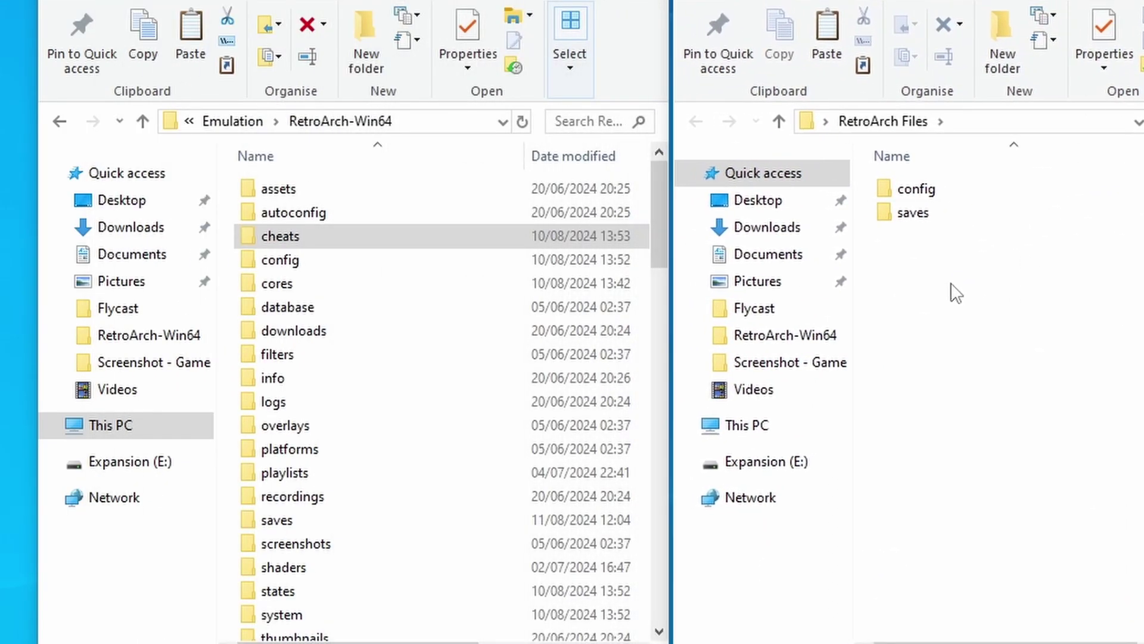
Move the config and saves folders into the RetroArch-Win64 folder.
left_click(912, 212)
left_click(913, 188, "shift")
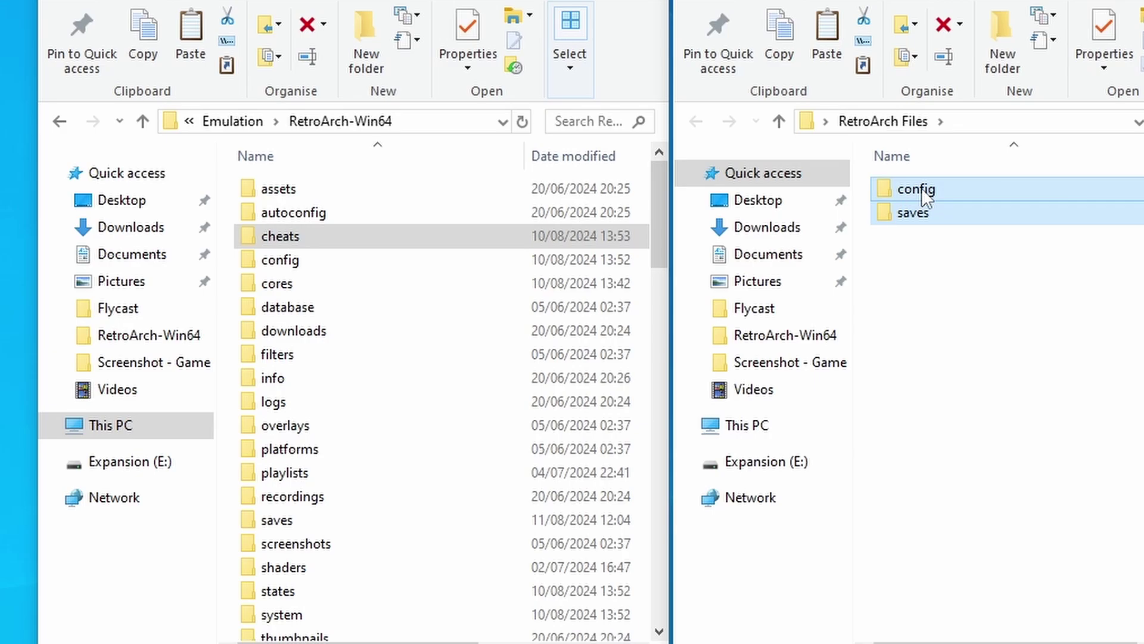
left_click_drag(919, 188, 229, 316)
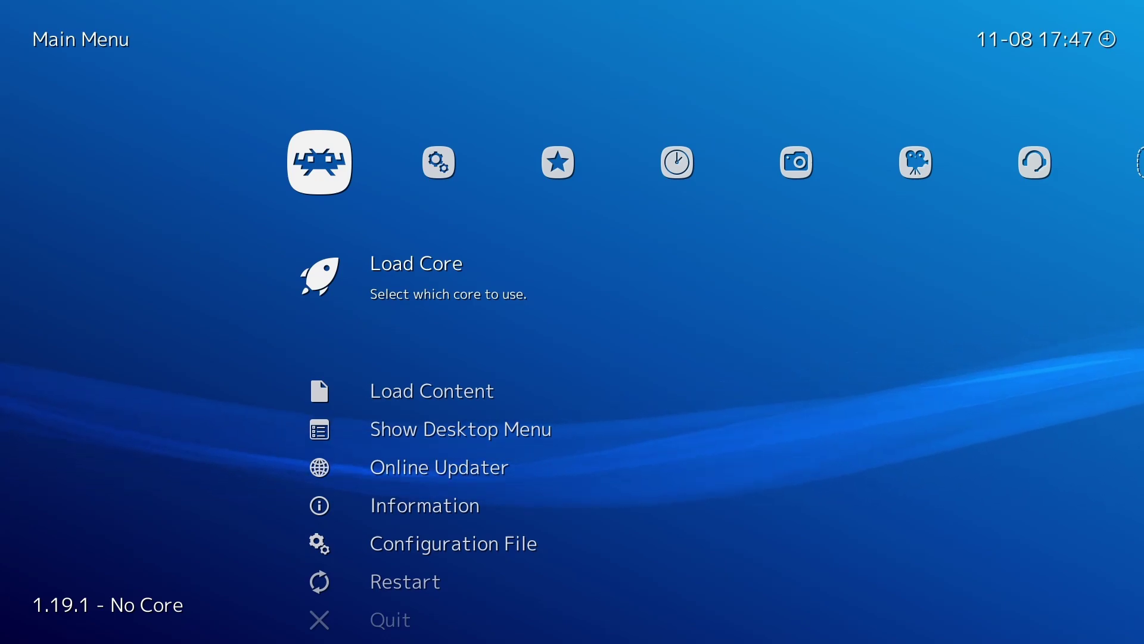
Install the Sega - Dreamcast/Naomi (Flycast) core from the Online Updater, confirming it is up to date.
key("Down")
key("Down")
key("Down")
key("Down")
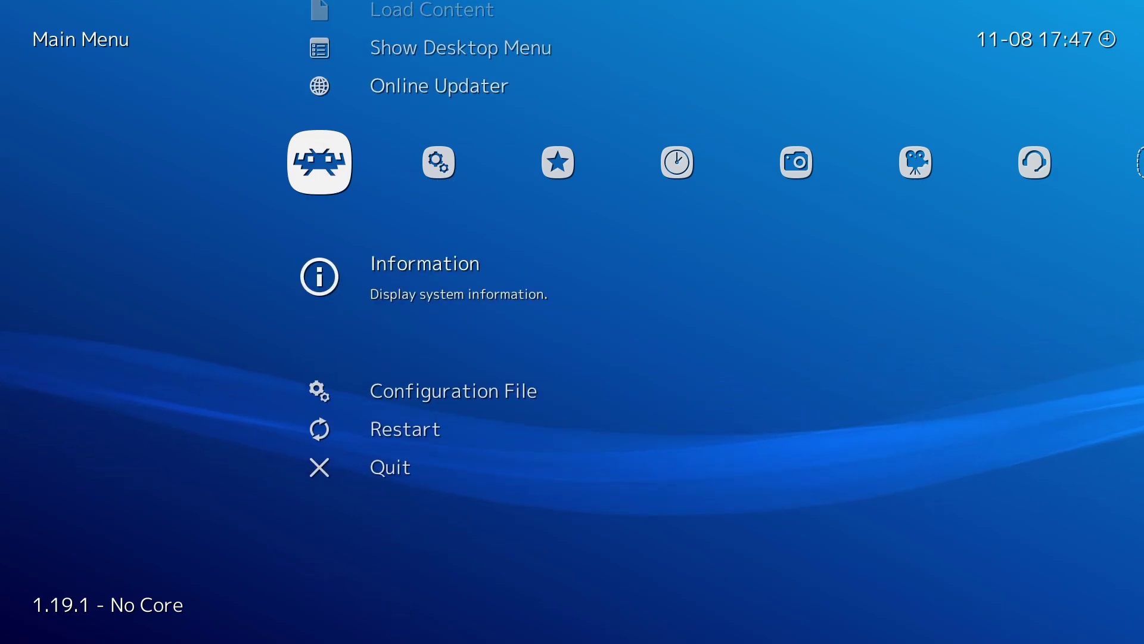
key("Up")
key("Return")
key("Return")
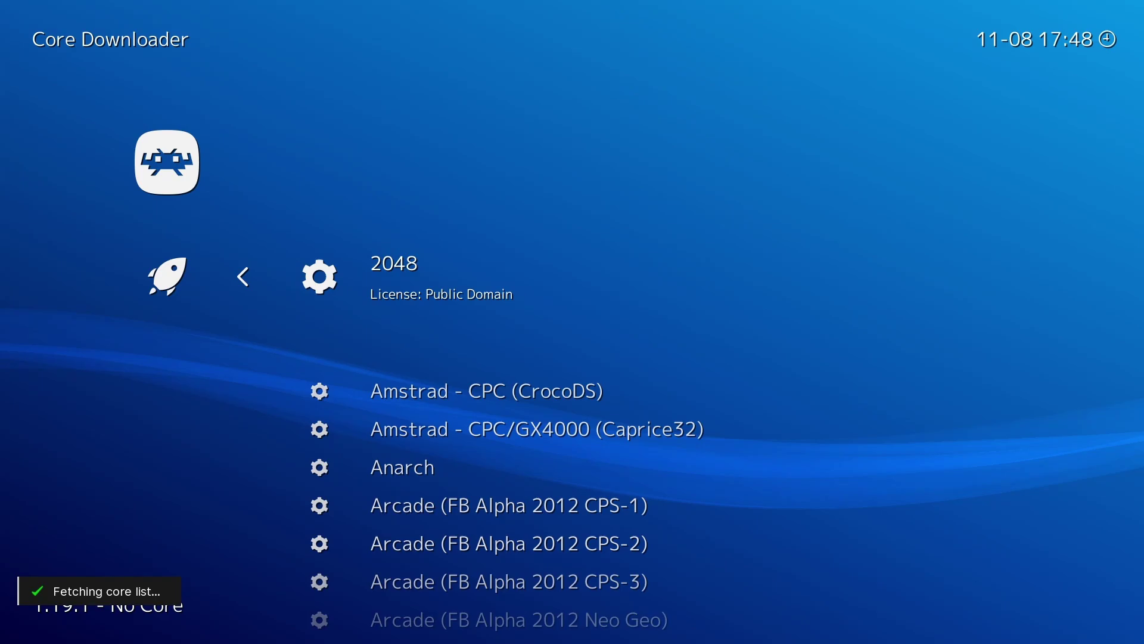
key("Up")
key("Up")
key("Up")
key("Up")
key("Up")
key("Up")
key("Up")
key("Up")
key("Up")
key("Up")
key("Up")
key("Up")
key("Up")
key("Up")
key("Up")
key("Up")
key("Up")
key("Up")
key("Up")
key("Up")
key("Up")
key("Up")
key("Up")
key("Up")
key("Up")
key("Up")
key("Up")
key("Up")
key("Up")
key("Up")
key("Up")
key("Up")
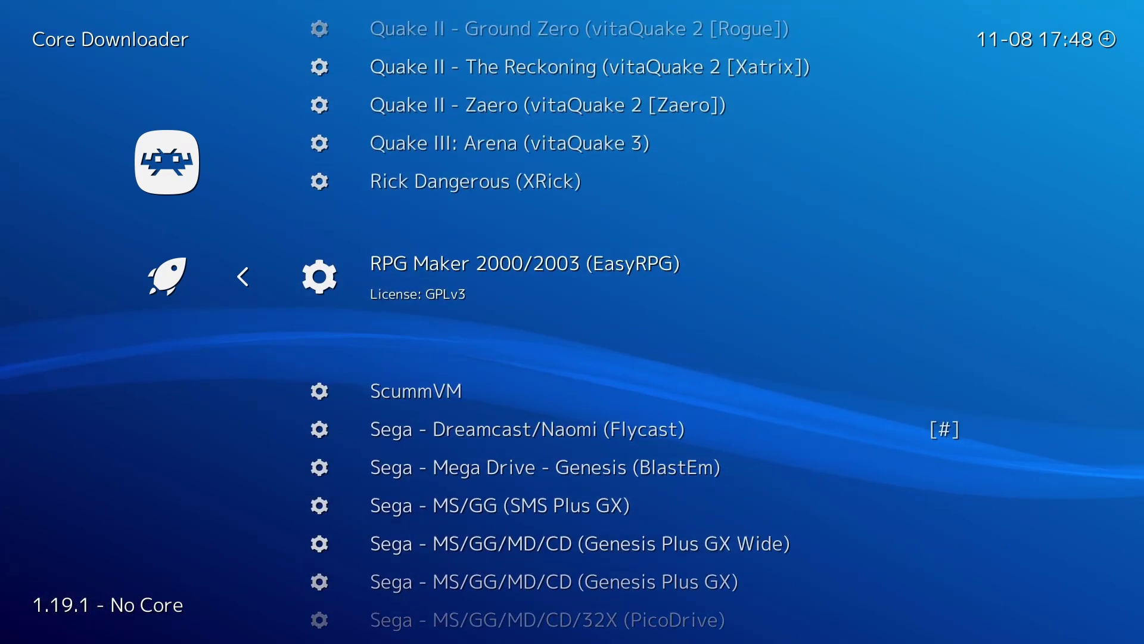
key("Down")
key("Down")
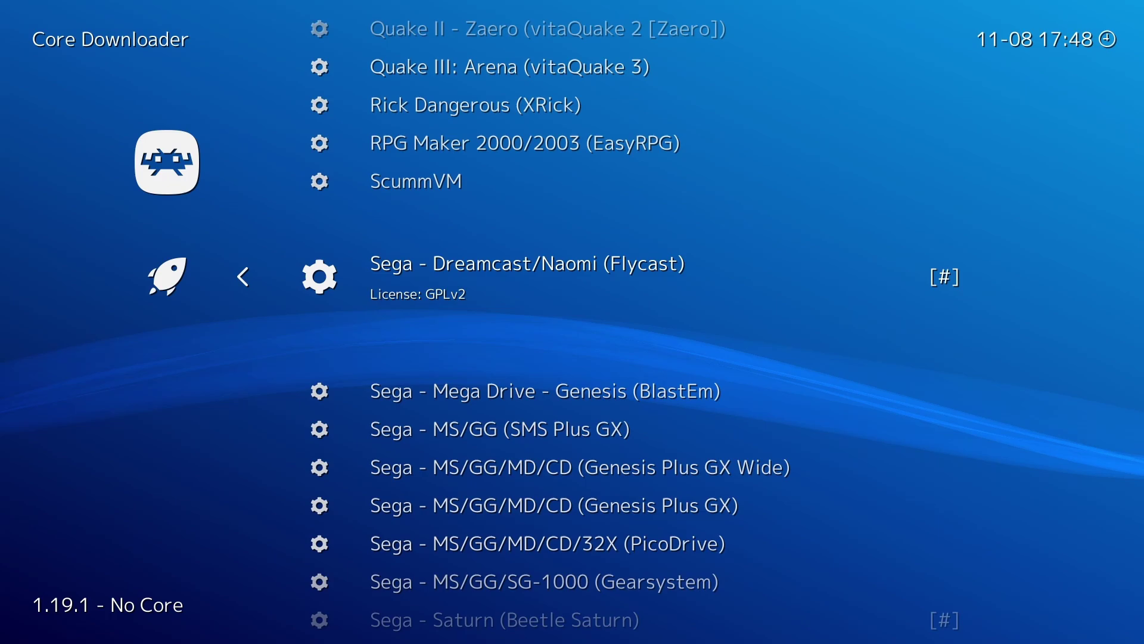
key("Return")
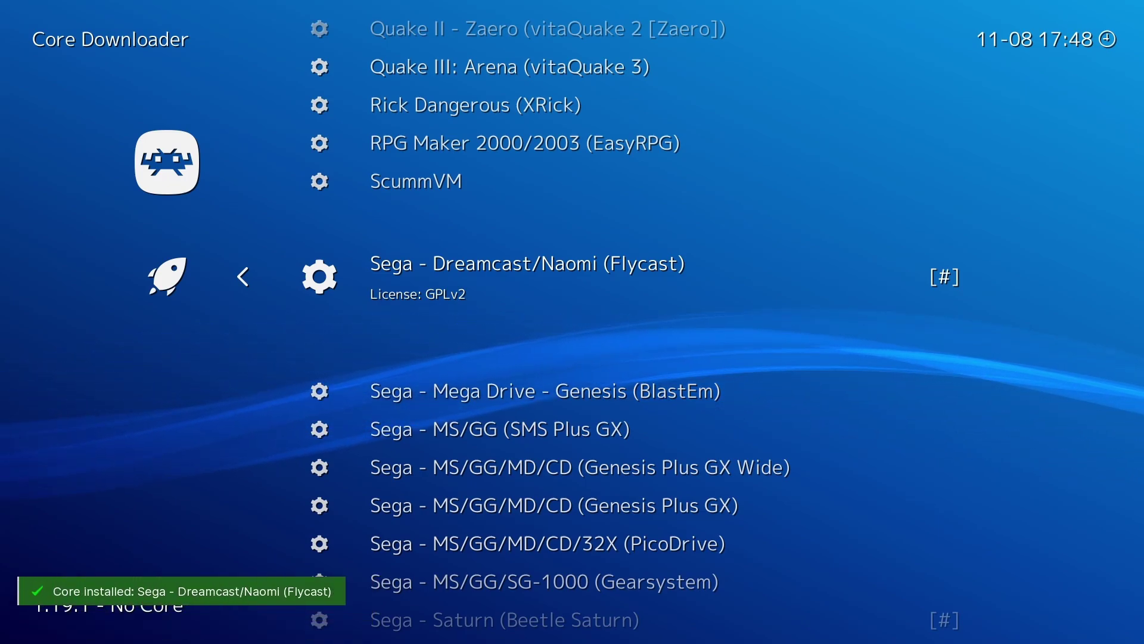
key("Return")
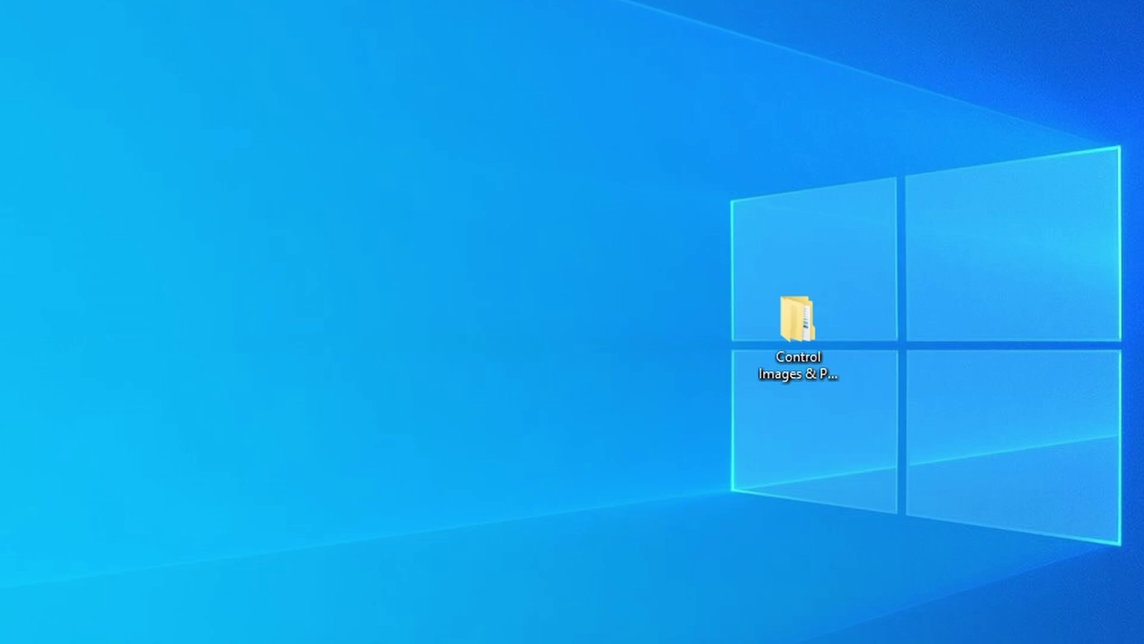
Drag the Data and Images folders from Control Images & PlatrormXML into E:\LaunchBox.
key("alt+Tab")
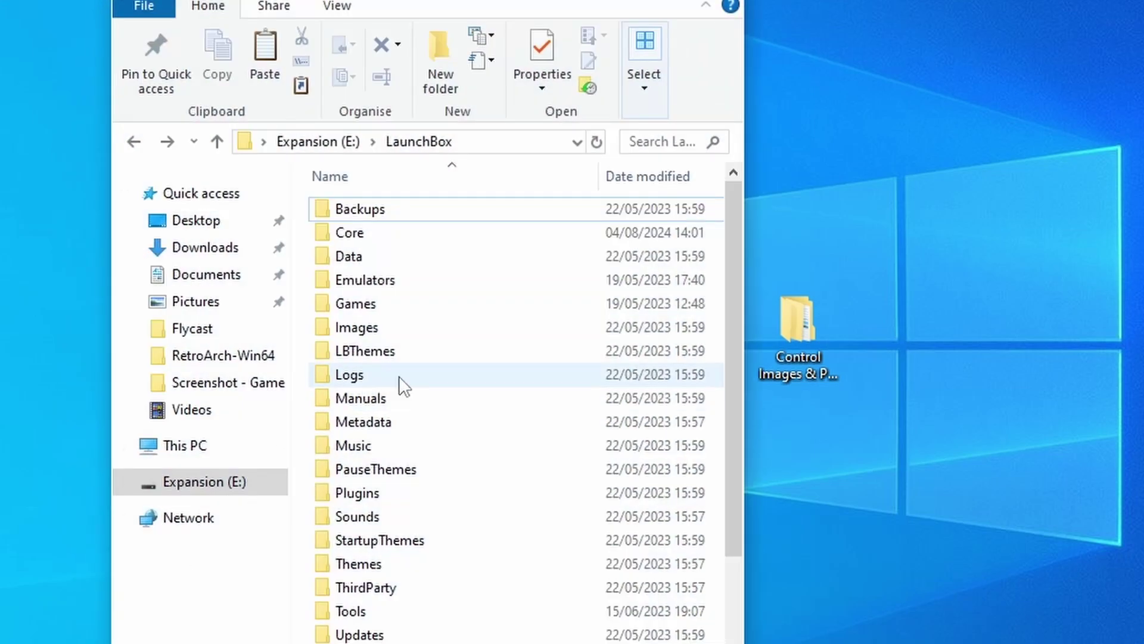
double_click(806, 337)
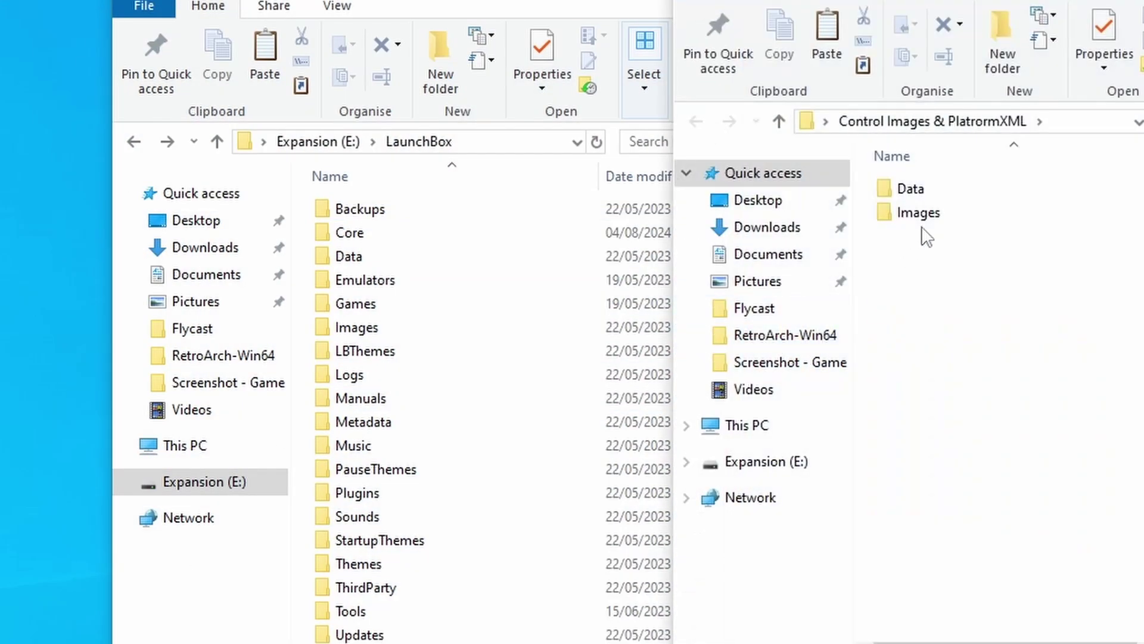
left_click(922, 197)
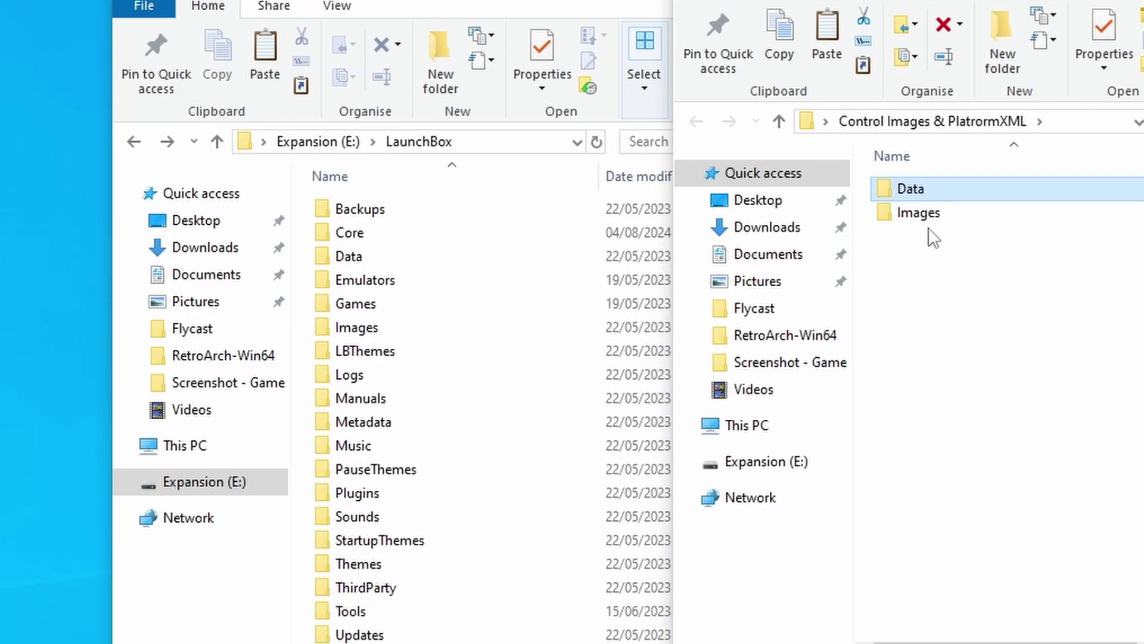
left_click(919, 219, "shift")
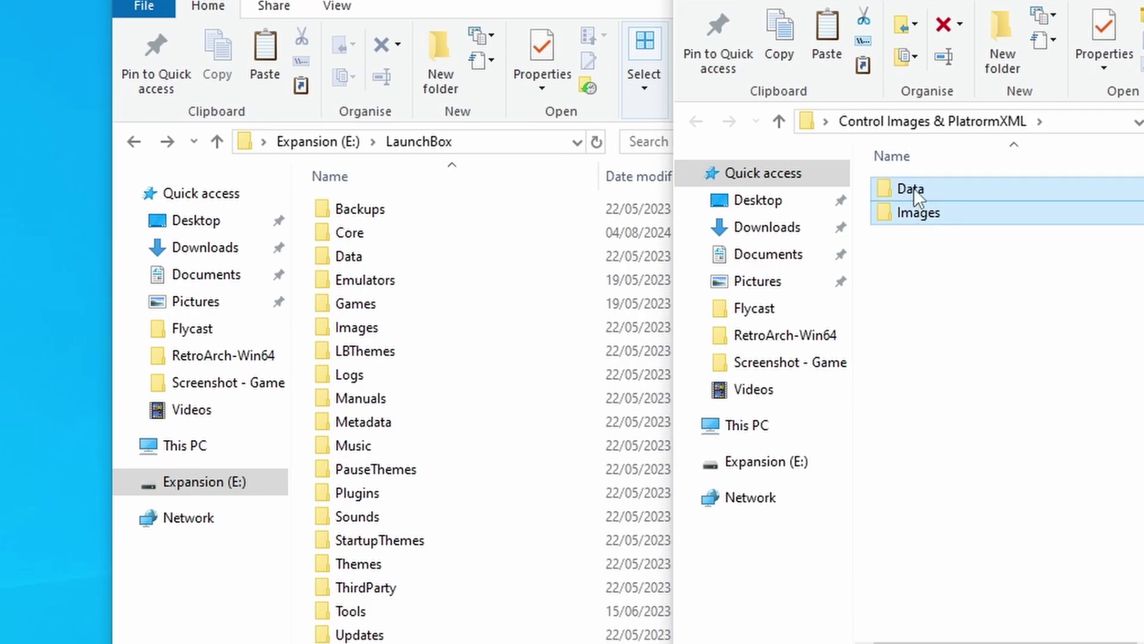
left_click_drag(918, 187, 302, 267)
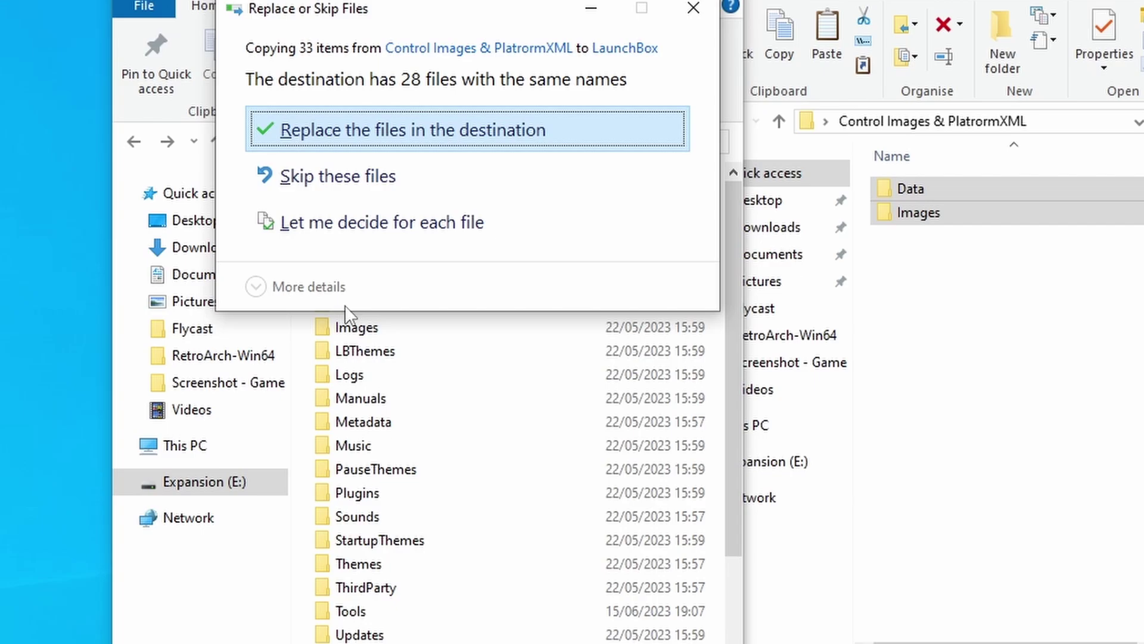
Replace the 28 same-named files, then show Arcade > Sammy Atomiswave in LaunchBox.
left_click(389, 131)
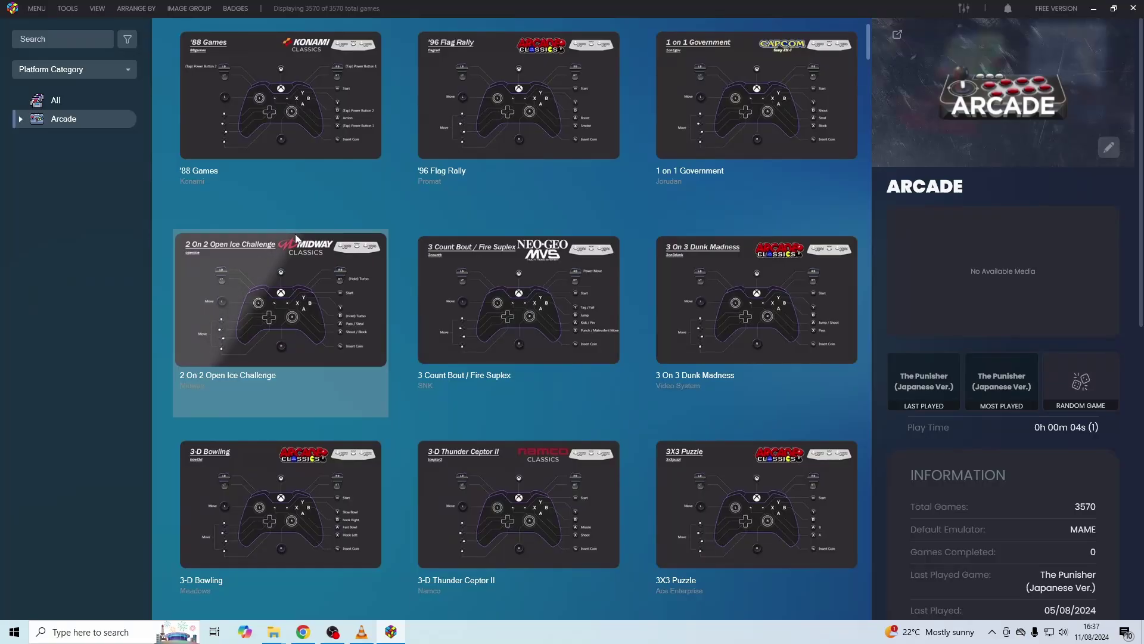
left_click(20, 120)
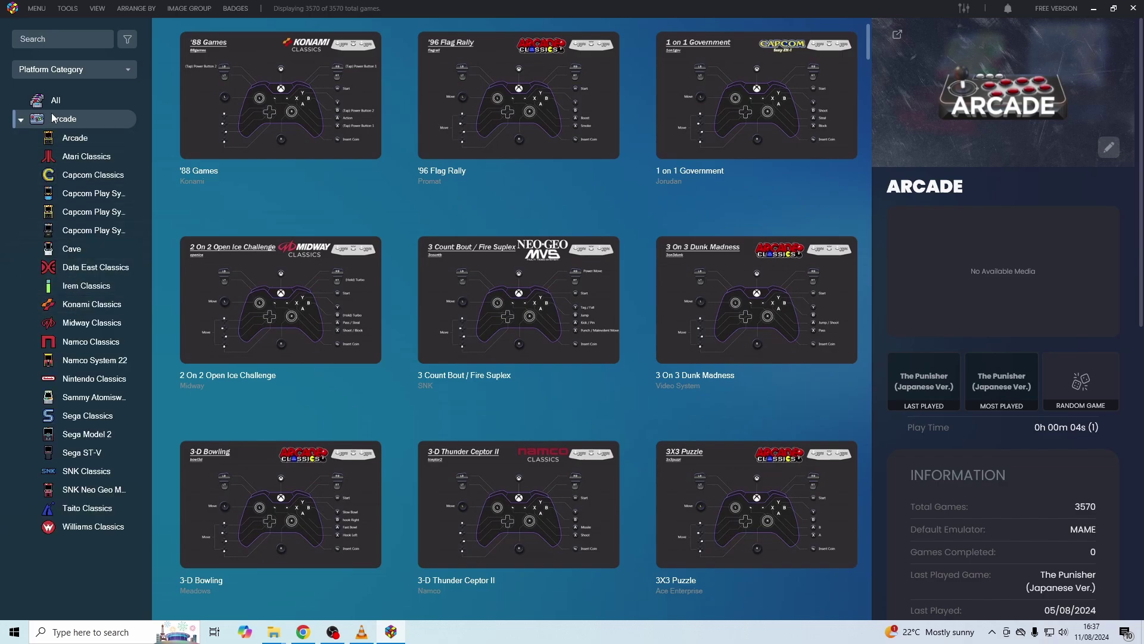
left_click(83, 398)
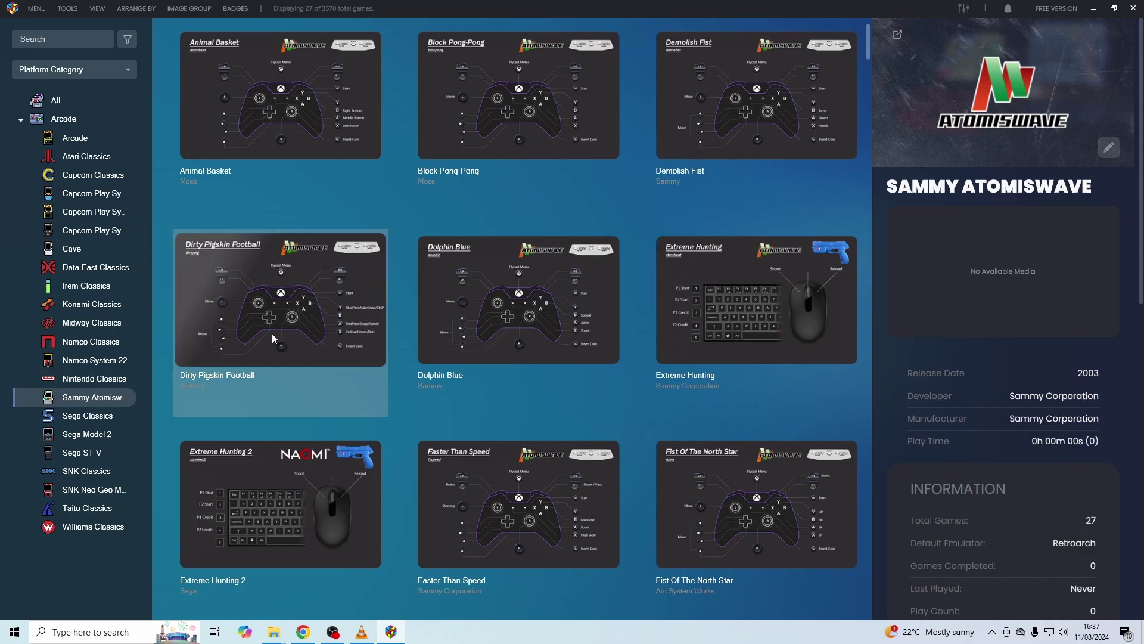
Select all 27 Sammy Atomiswave games and go to Tools > File Management.
left_click(281, 317)
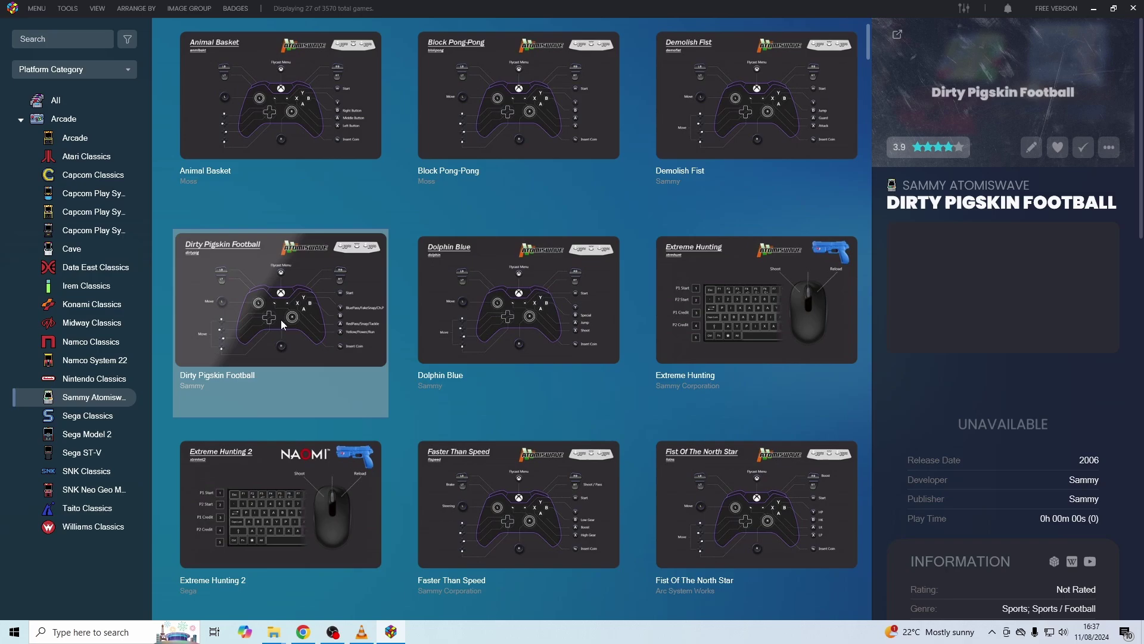
key("ctrl+a")
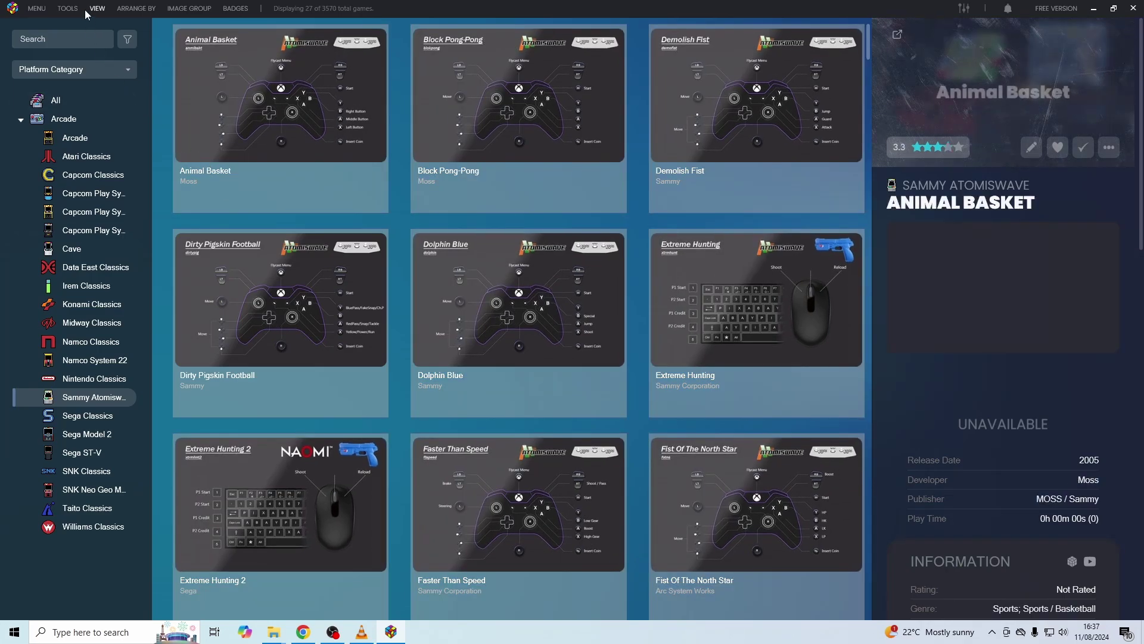
left_click(68, 9)
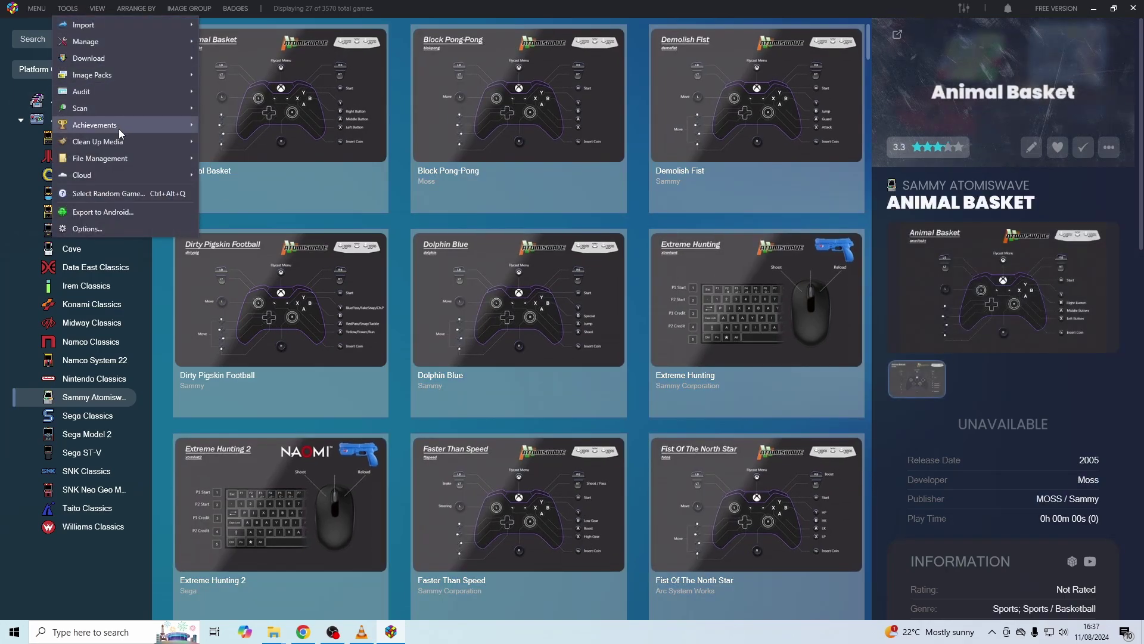
mouse_move(122, 161)
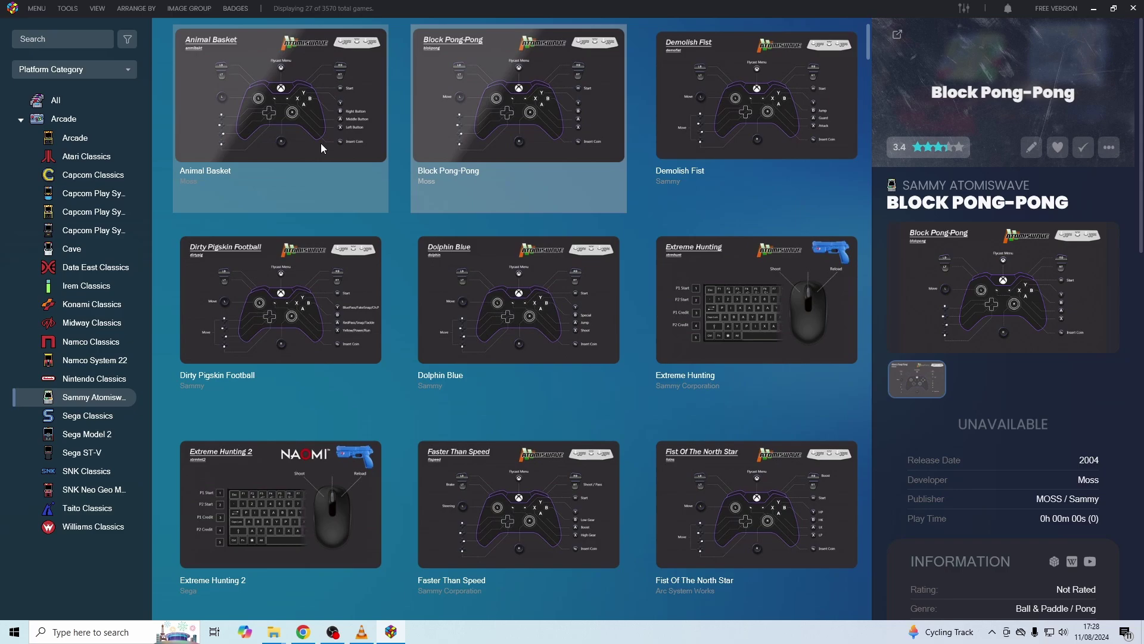
Add a new emulator in Manage Emulators and name it Retroarch.
left_click(68, 8)
mouse_move(110, 45)
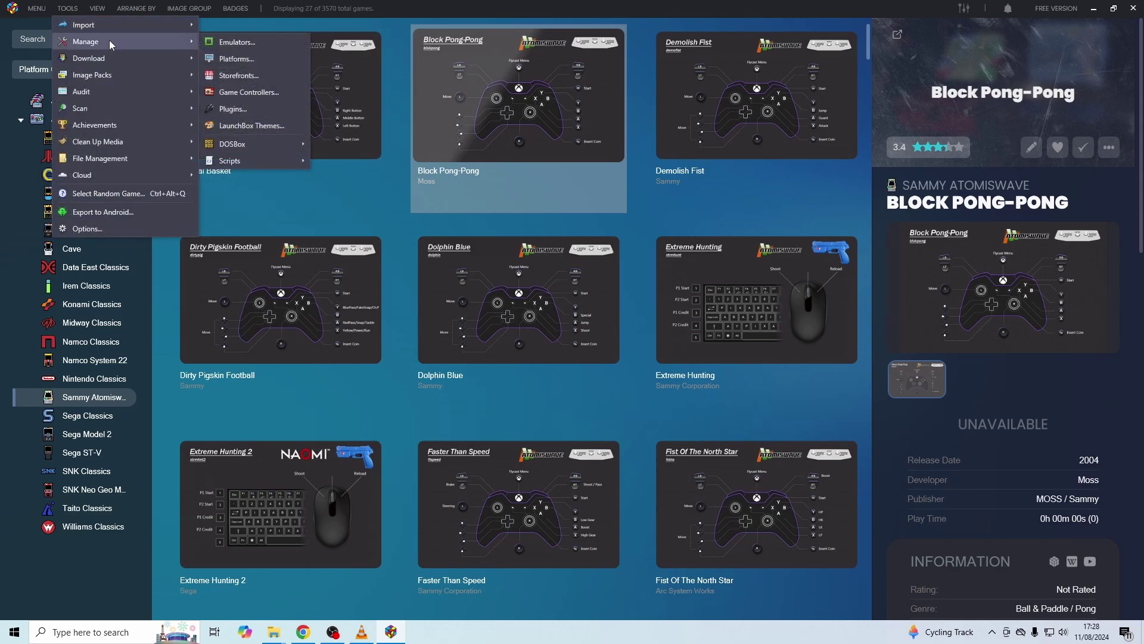
left_click(244, 43)
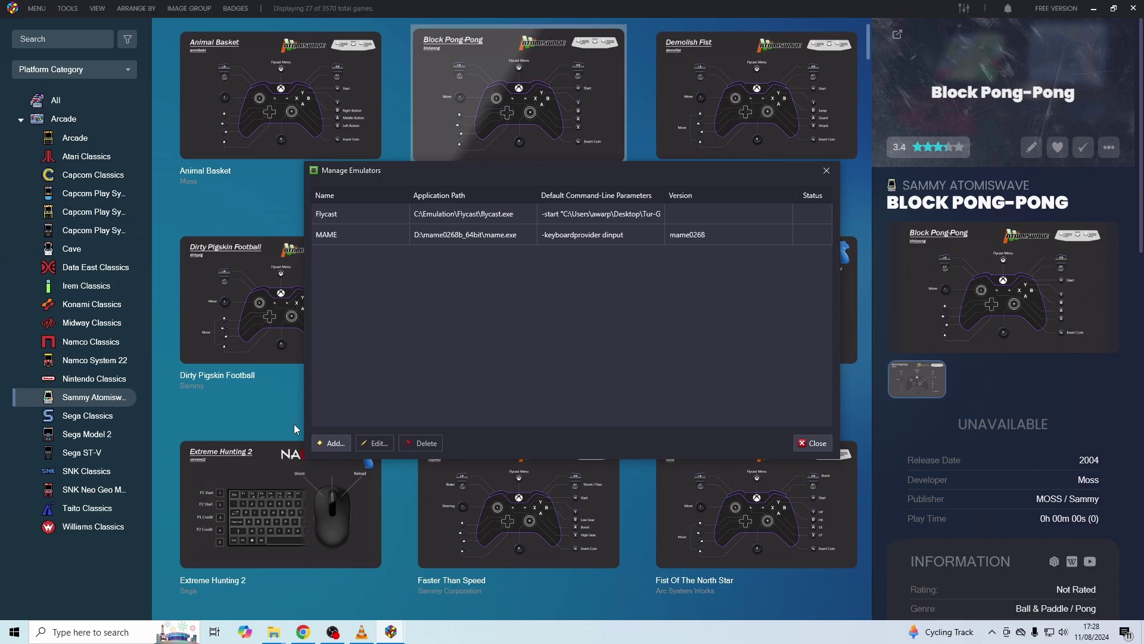
left_click(328, 444)
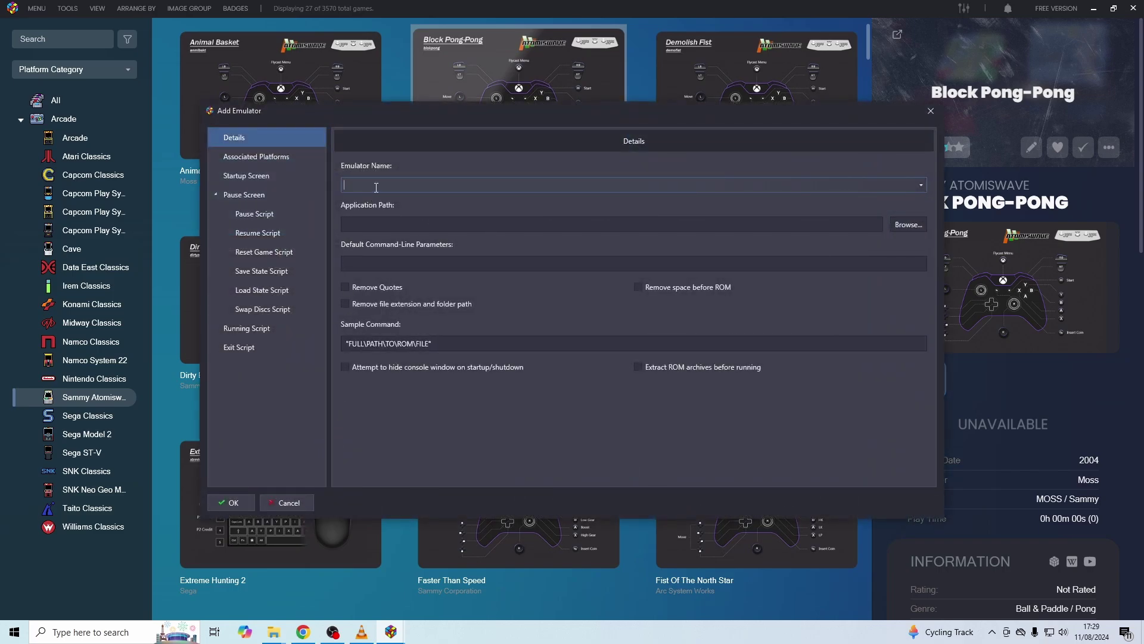
type("Retroarch")
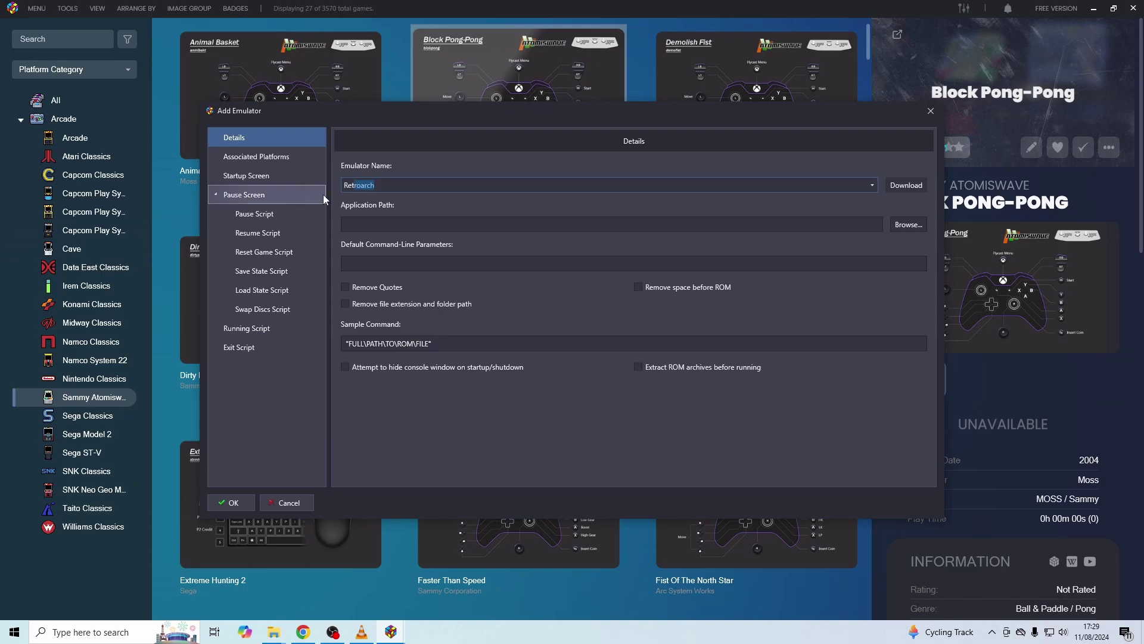
left_click(414, 187)
left_click(472, 224)
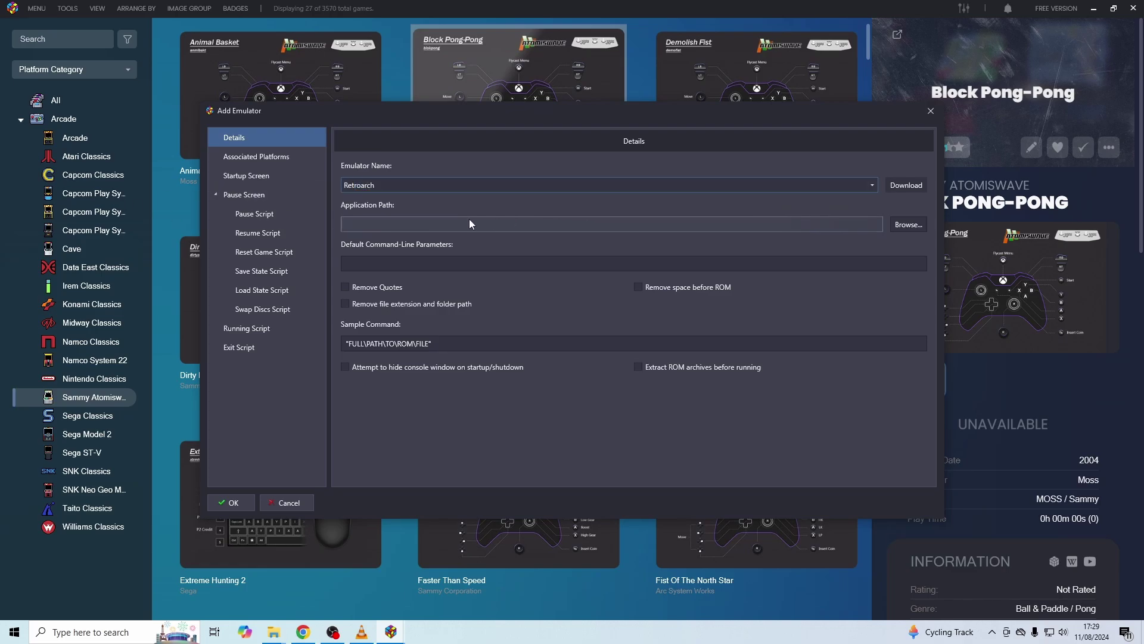
Set the application path to C:\Emulation\RetroArch-Win64\retroarch.exe.
left_click(903, 224)
scroll(430, 262, "down", 2)
left_click(339, 366)
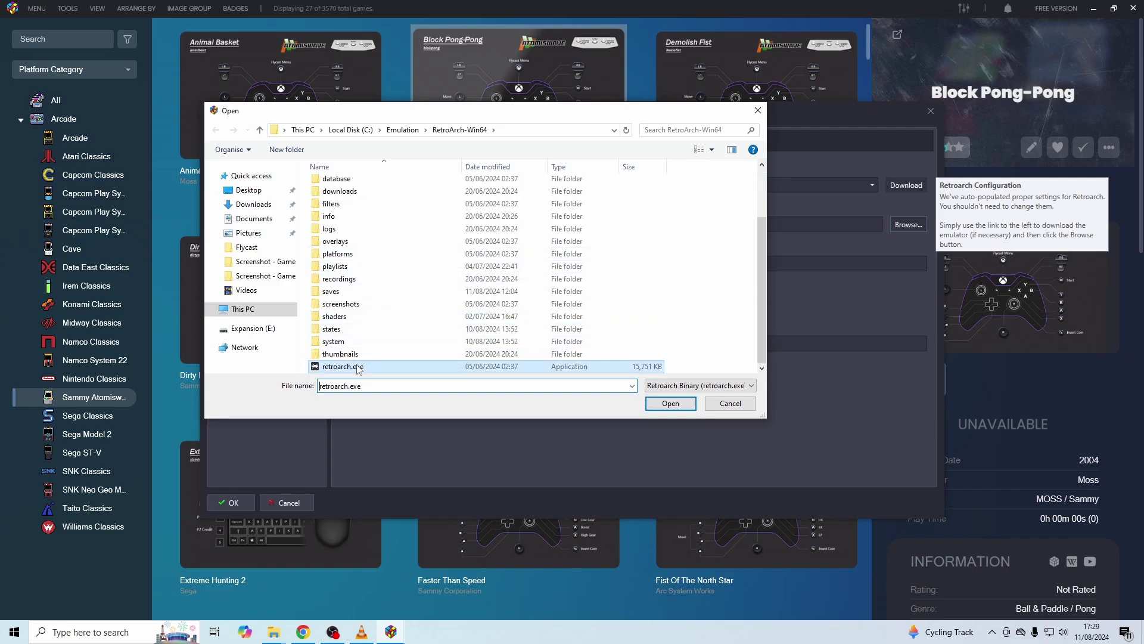
left_click(669, 405)
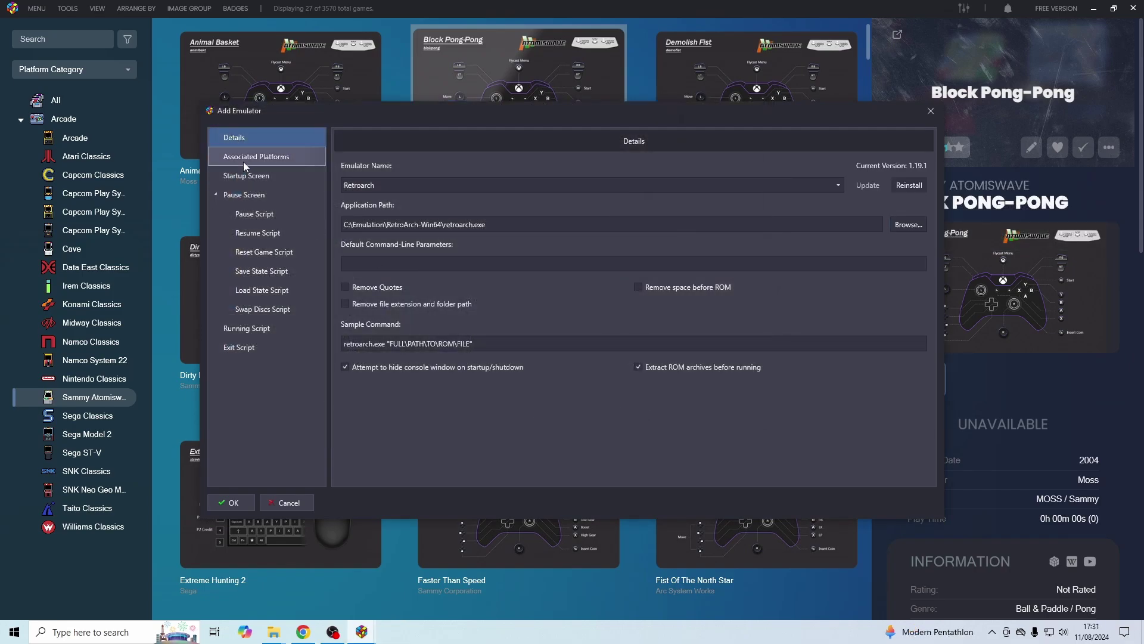
Associate Retroarch with Sammy Atomiswave, save it, and switch all Atomiswave games to it.
left_click(248, 158)
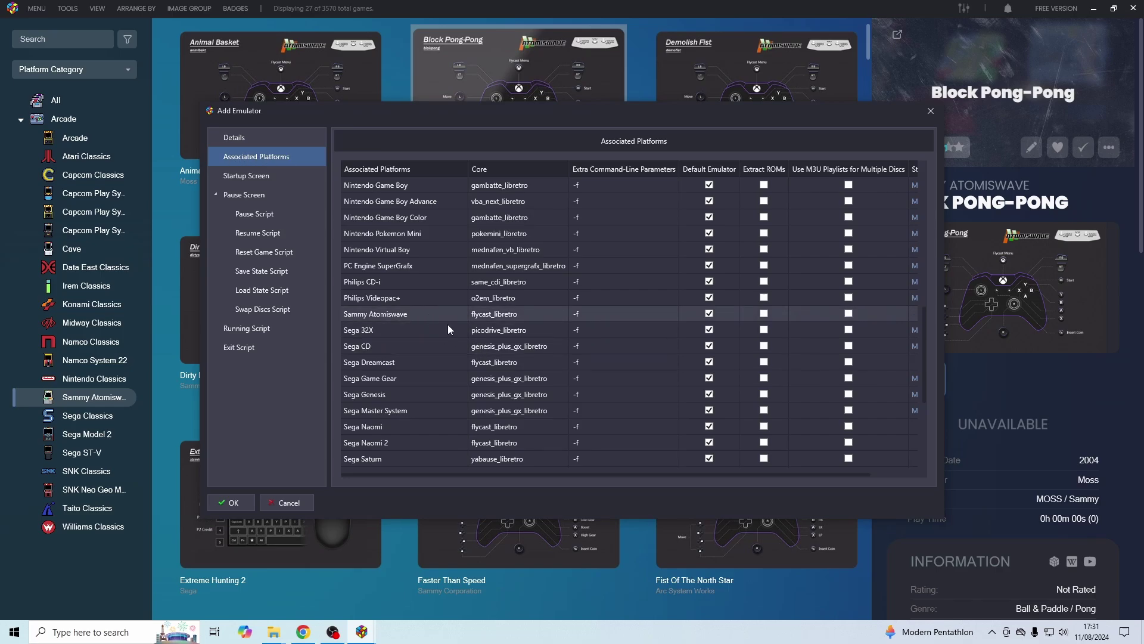
left_click(415, 316)
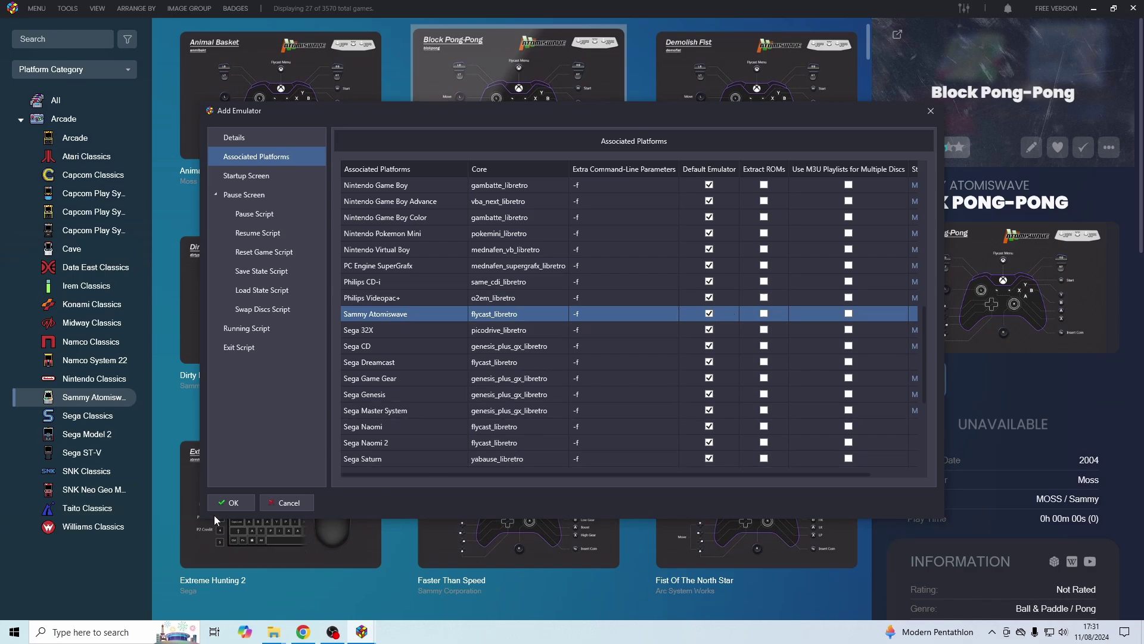
left_click(233, 504)
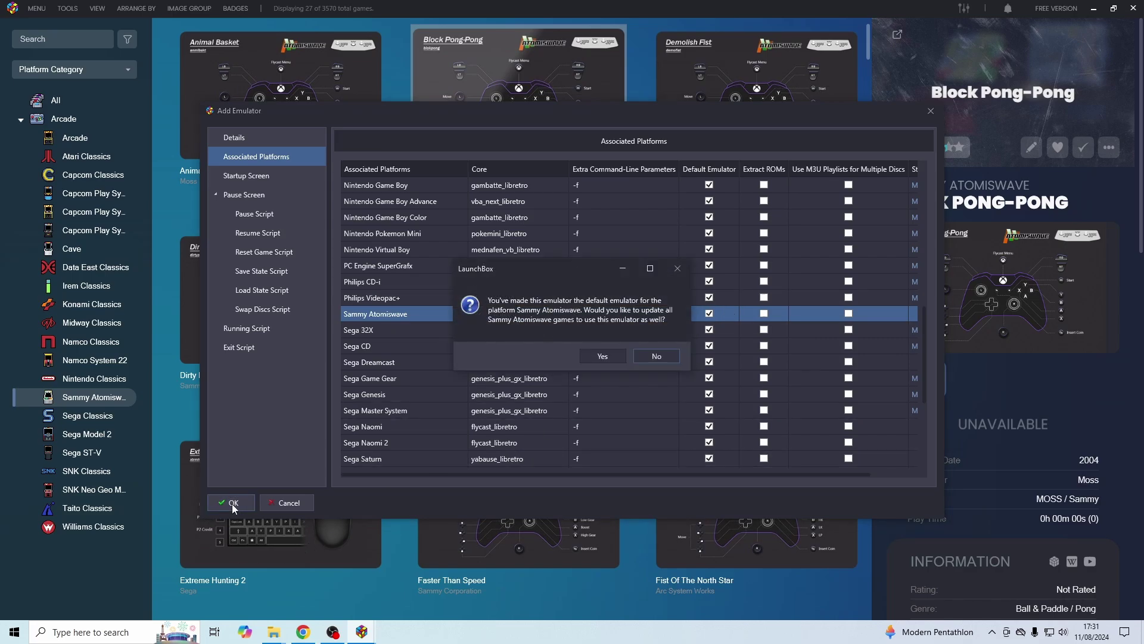
left_click(595, 356)
left_click(808, 442)
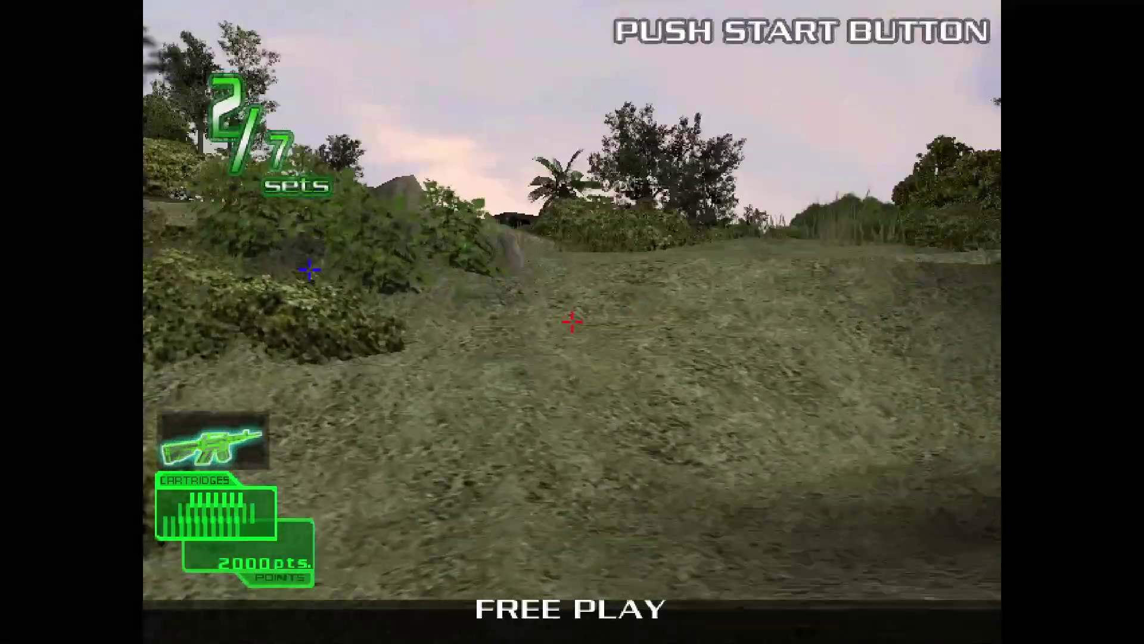
Change the running game's Port 1 device type to Light Gun.
key("F1")
key("Right")
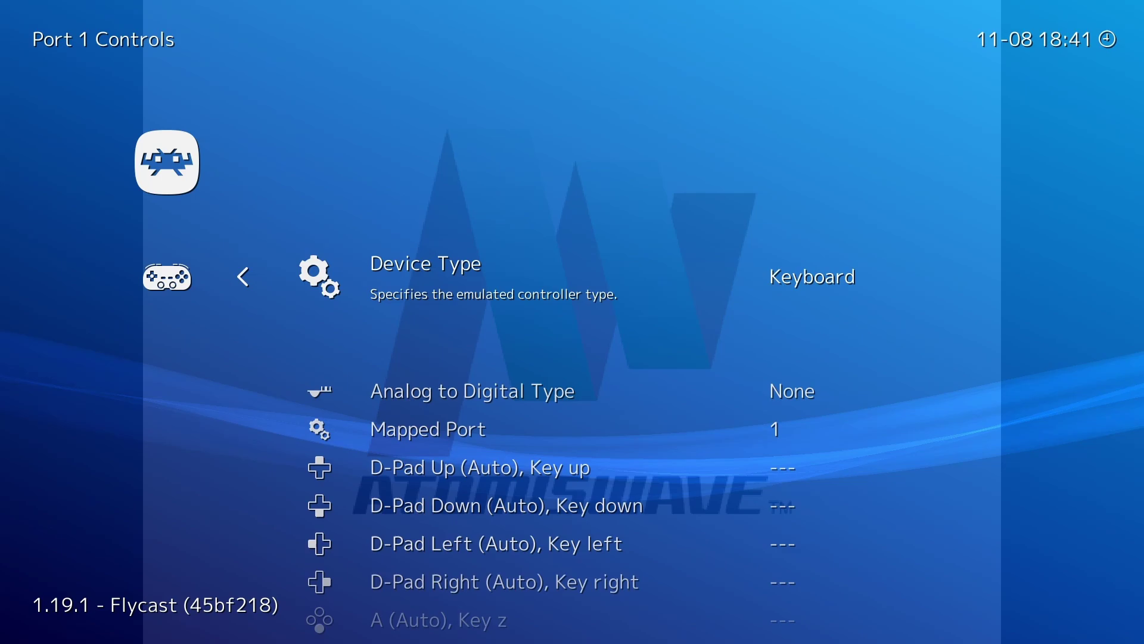
key("Right")
key("Right")
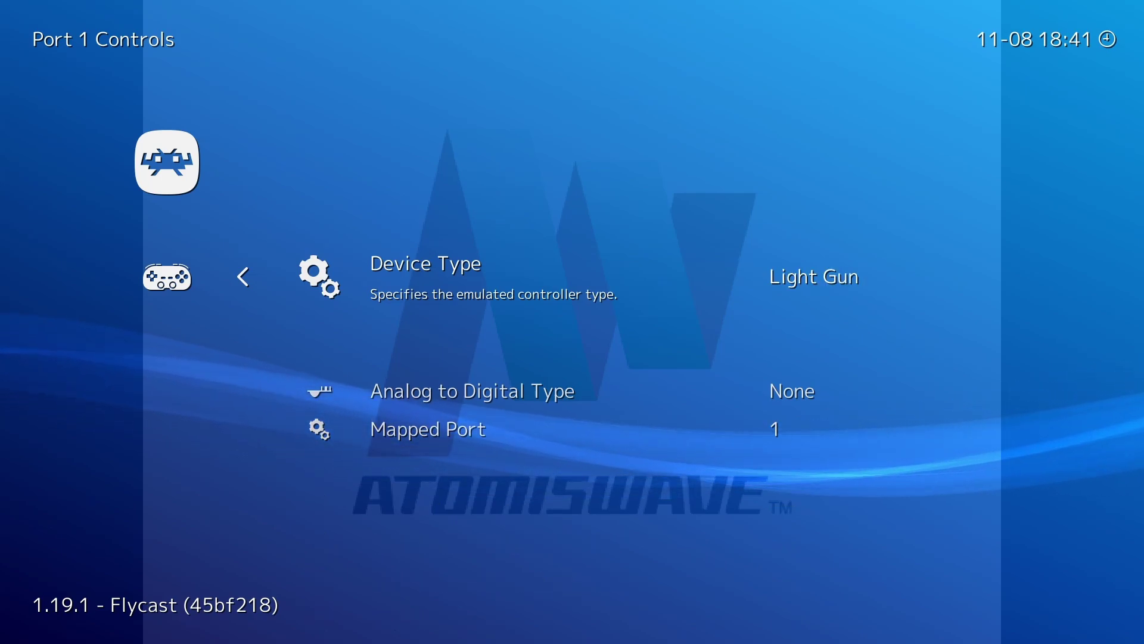
key("Right")
key("Right")
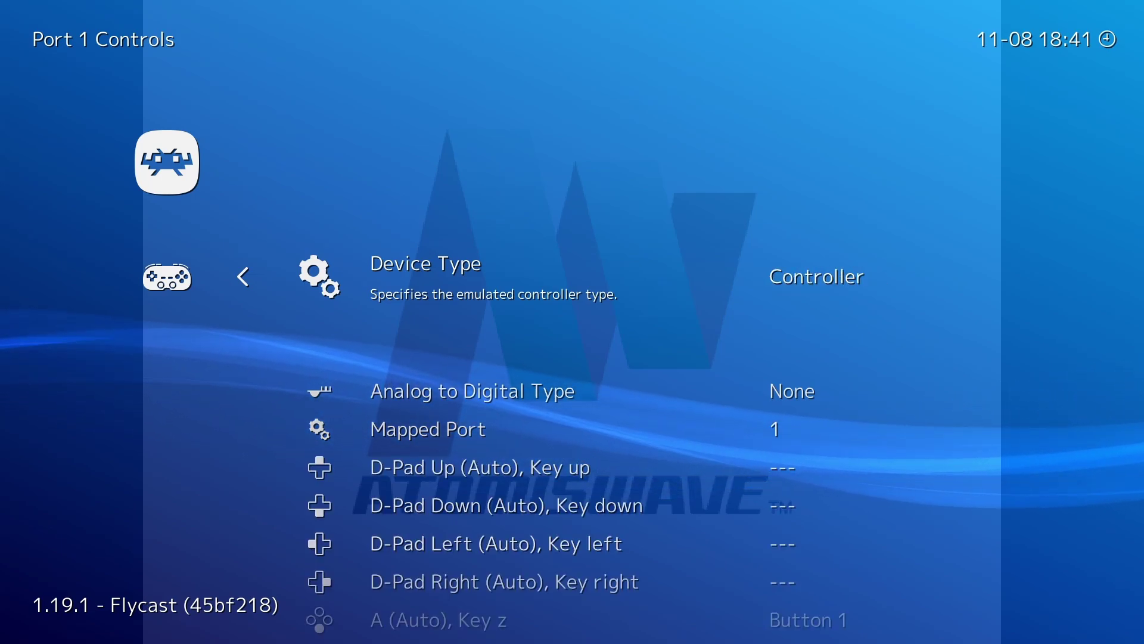
key("Right")
key("Right")
key("Right")
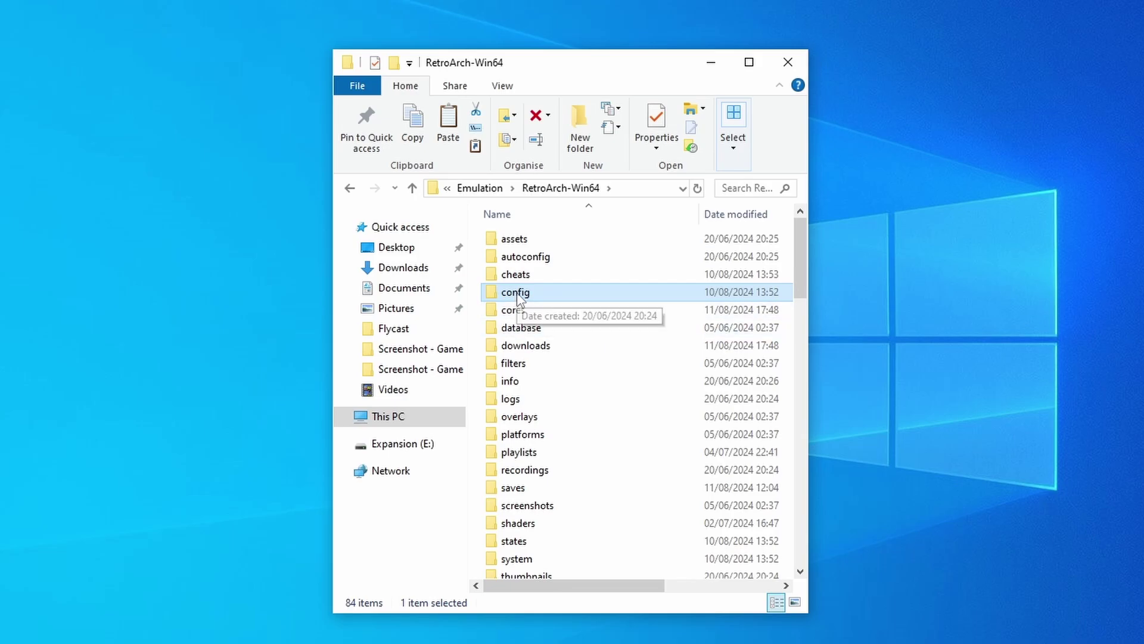
Open config\Flycast in RetroArch-Win64 and look through the per-game .cfg files.
double_click(517, 300)
double_click(519, 258)
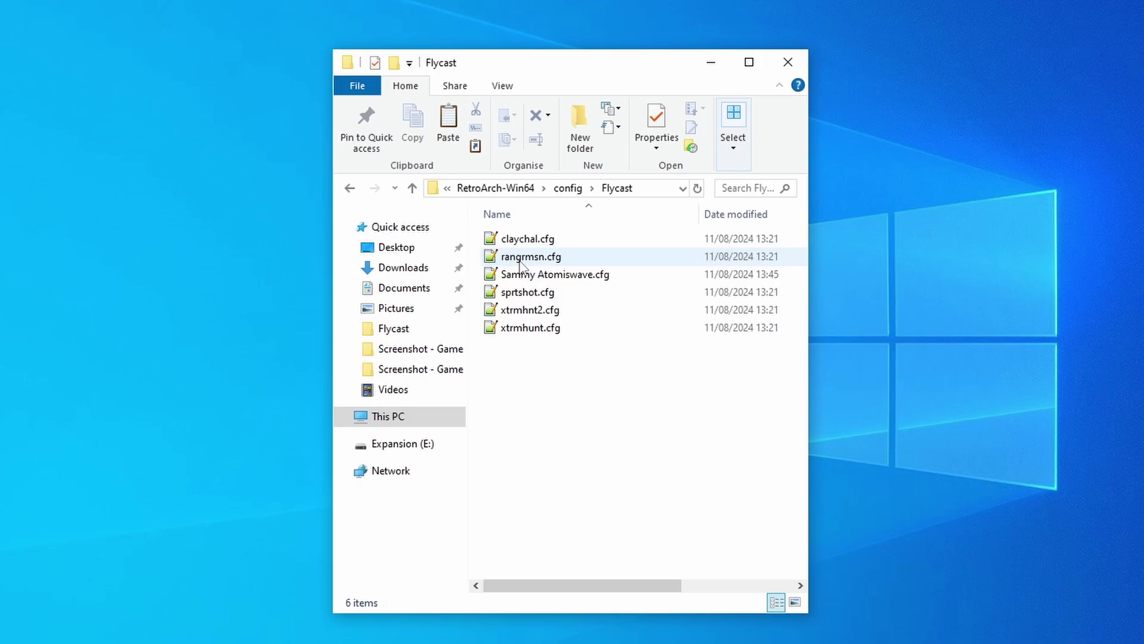
left_click(507, 327)
left_click(511, 309)
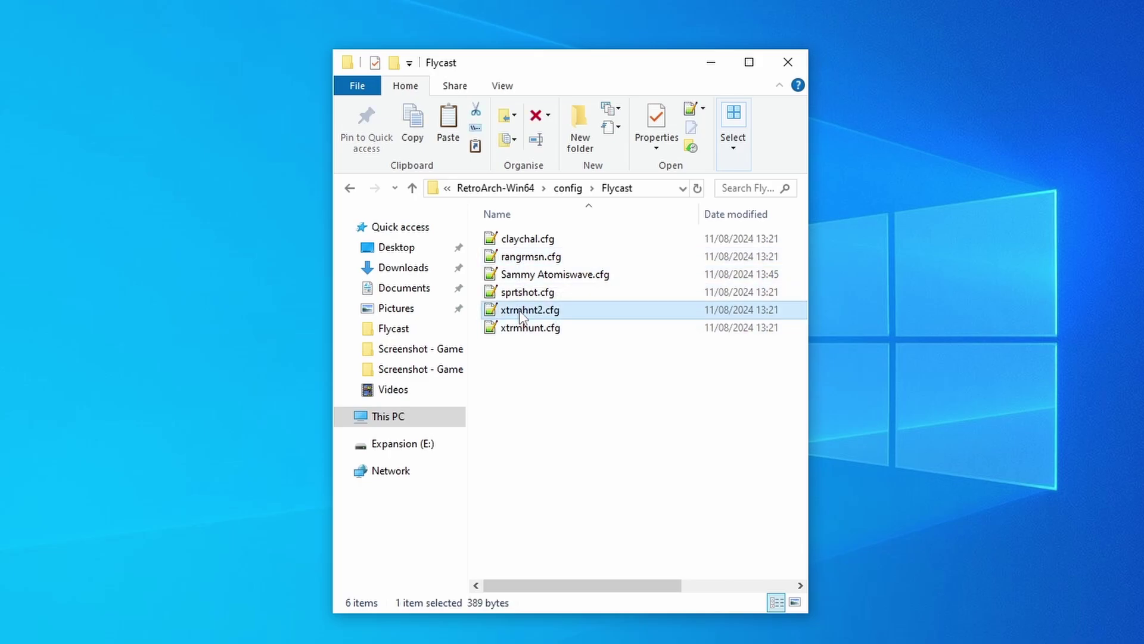
left_click(525, 292)
left_click(524, 256)
left_click(525, 239)
left_click(524, 327)
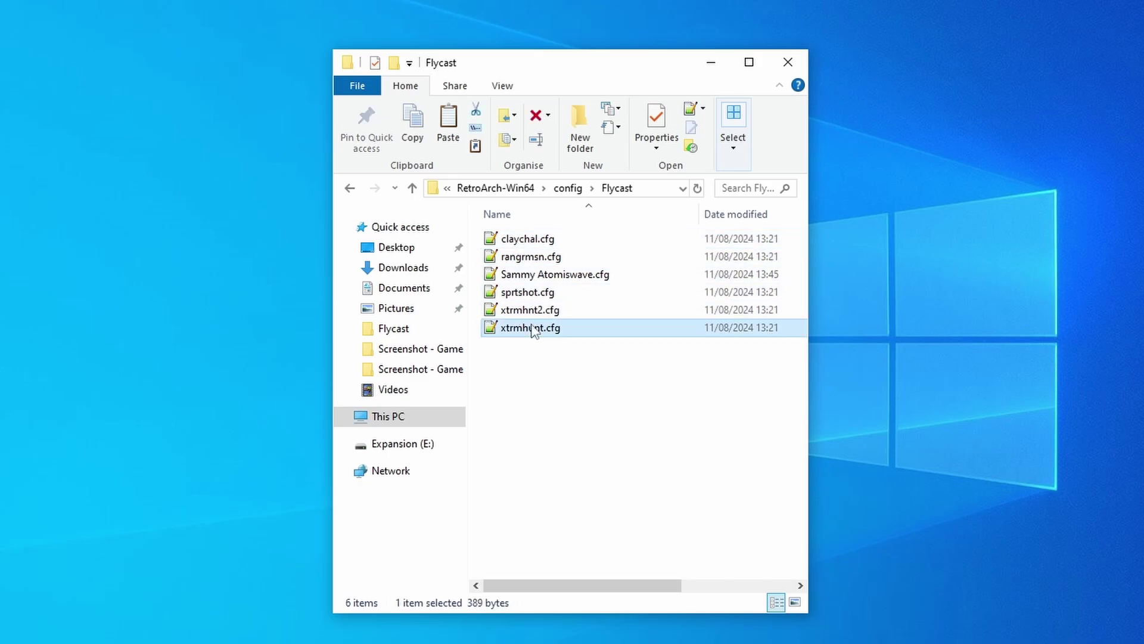
left_click(529, 312)
left_click(528, 292)
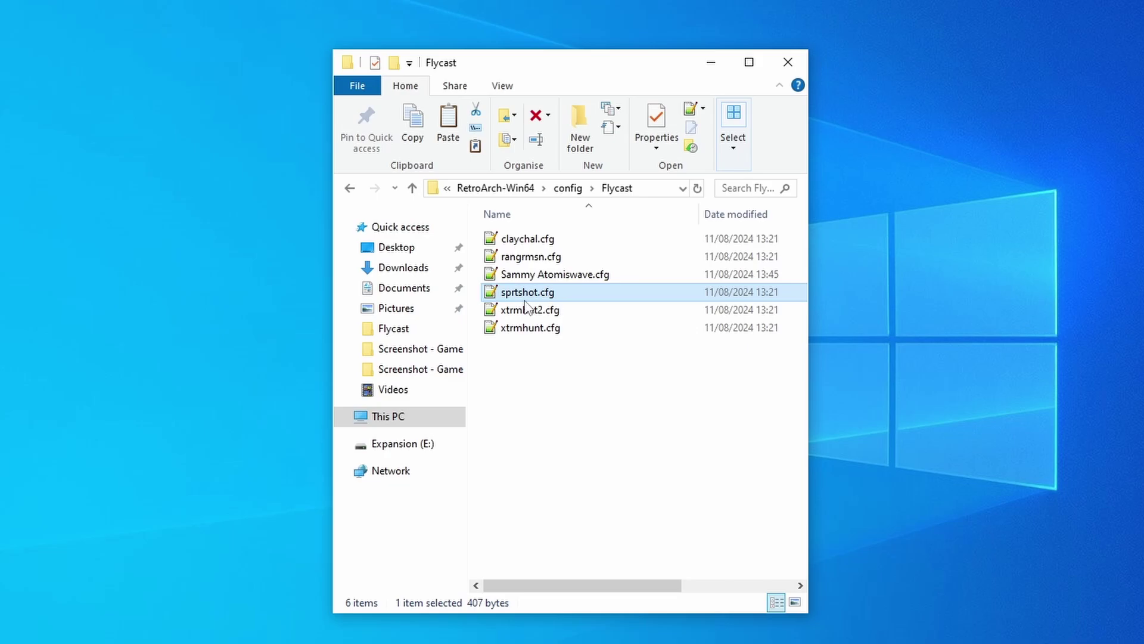
Open xtrmhunt.cfg in Notepad++ and change input_player1_mouse_index from 0 to 1.
double_click(527, 329)
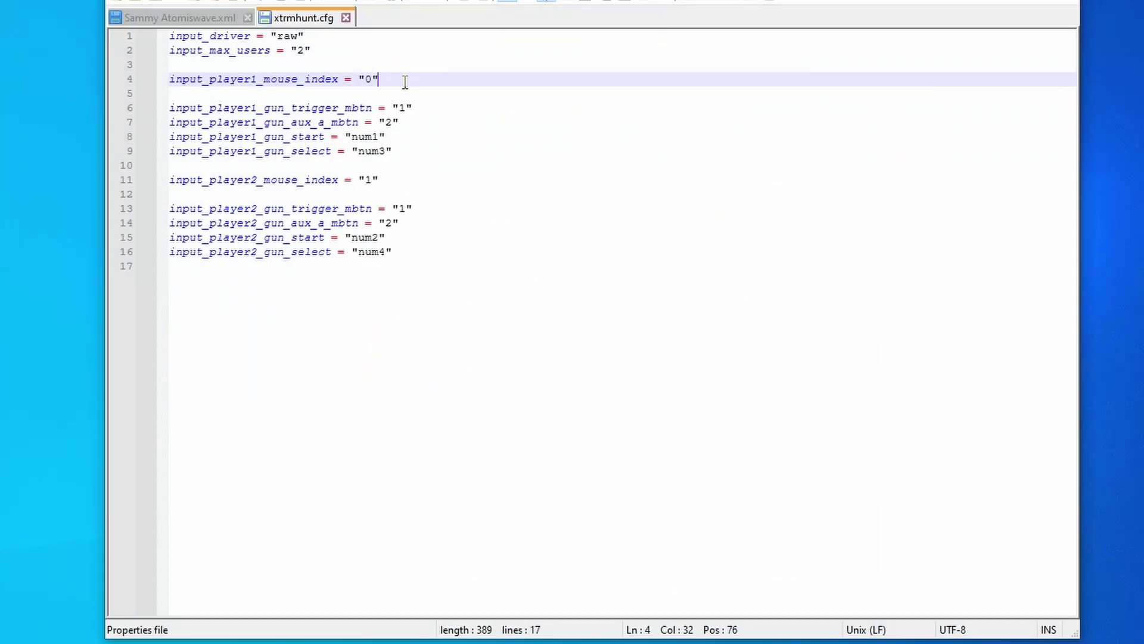
left_click_drag(401, 79, 167, 81)
left_click(489, 77)
left_click(373, 79)
key("BackSpace")
type("1")
Bring up the Notepad++ File menu to save the edited xtrmhunt.cfg.
key("alt+f")
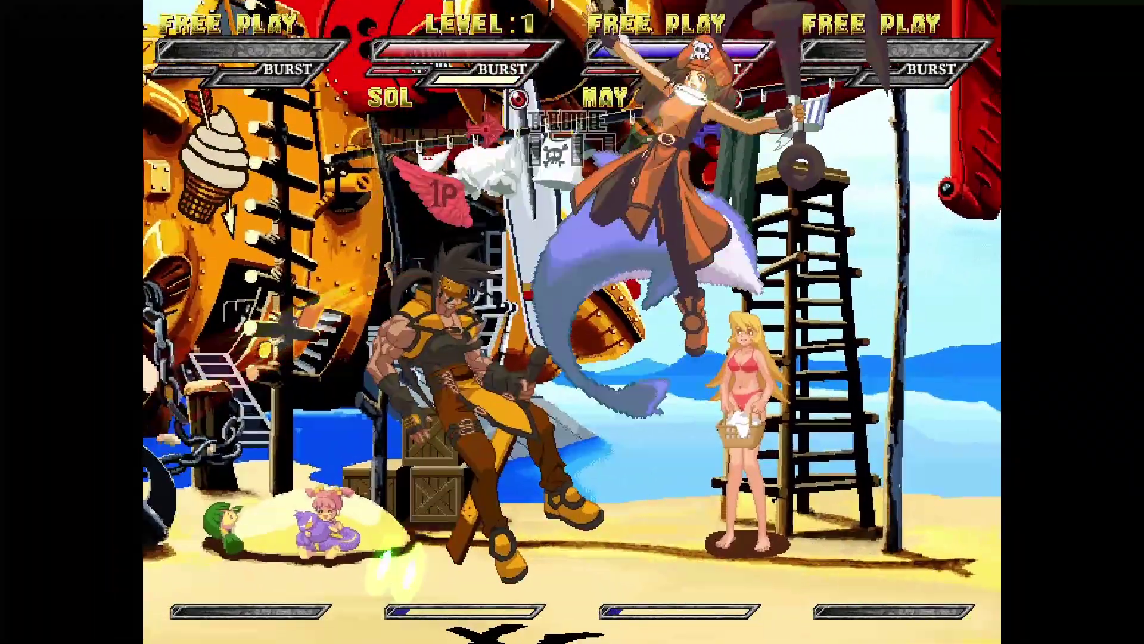